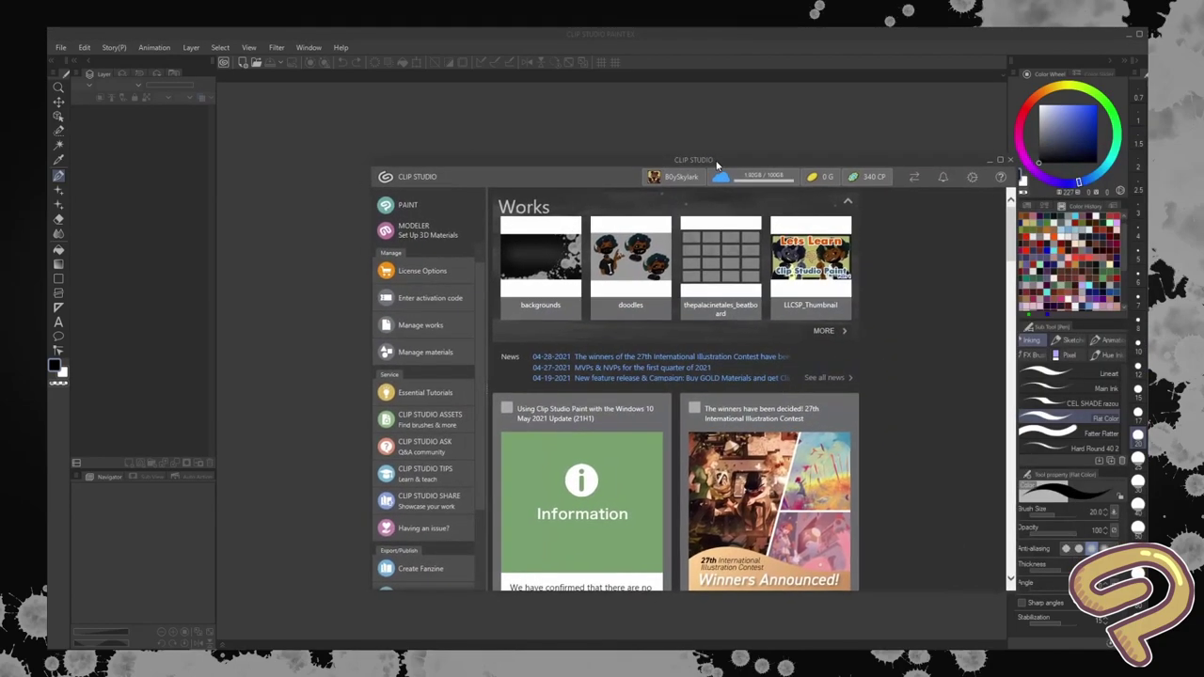
Step: Move the launcher window into position by its title bar before maximizing it
mouse_move(696, 141)
mouse_down()
mouse_move(583, 97)
mouse_move(613, 25)
mouse_up()
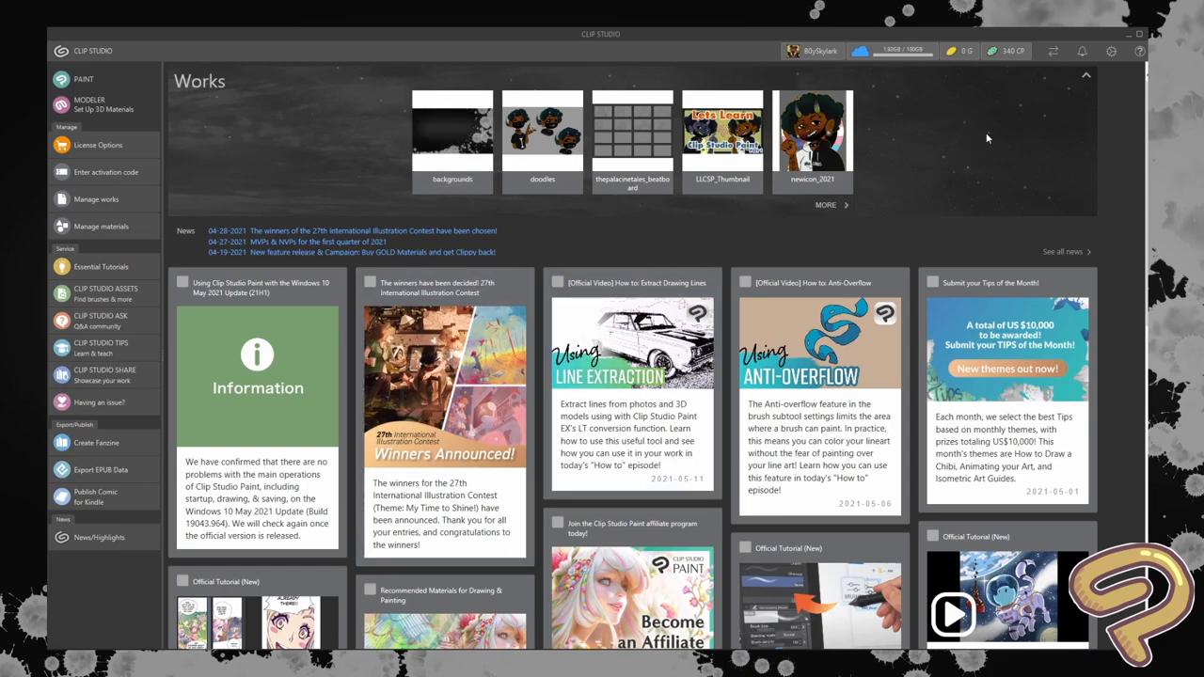
Step: Browse File > Recent in Clip Studio Paint EX without opening anything, then return to the launcher
click(258, 639)
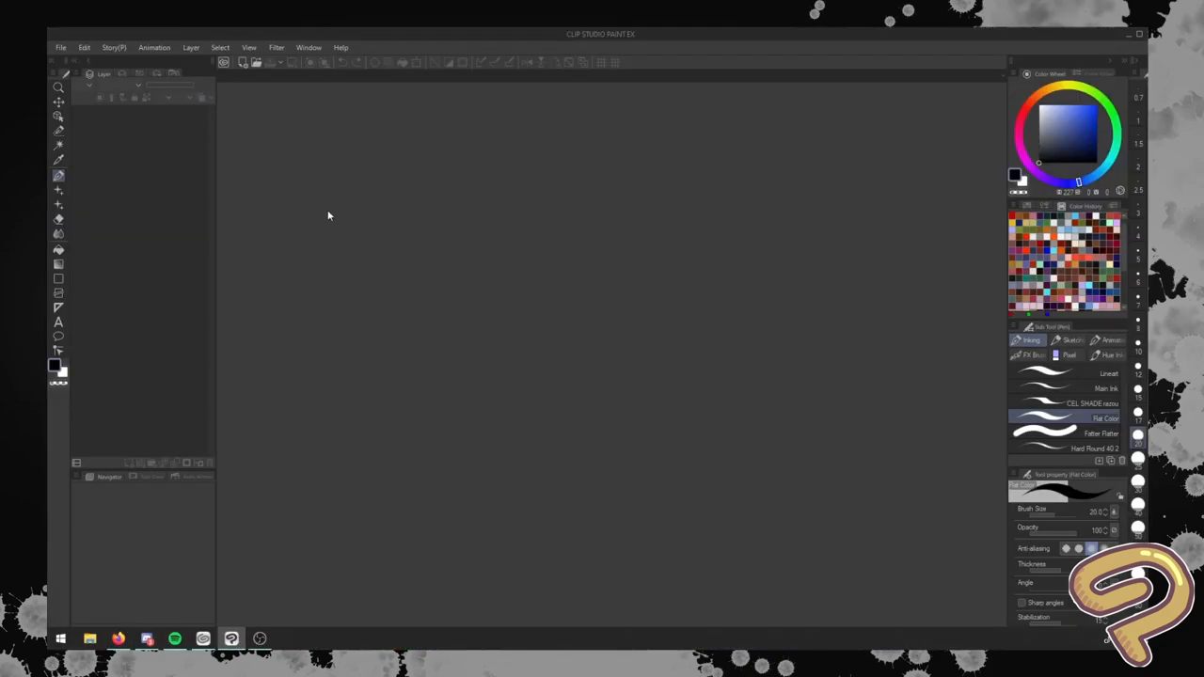
click(62, 49)
mouse_move(141, 103)
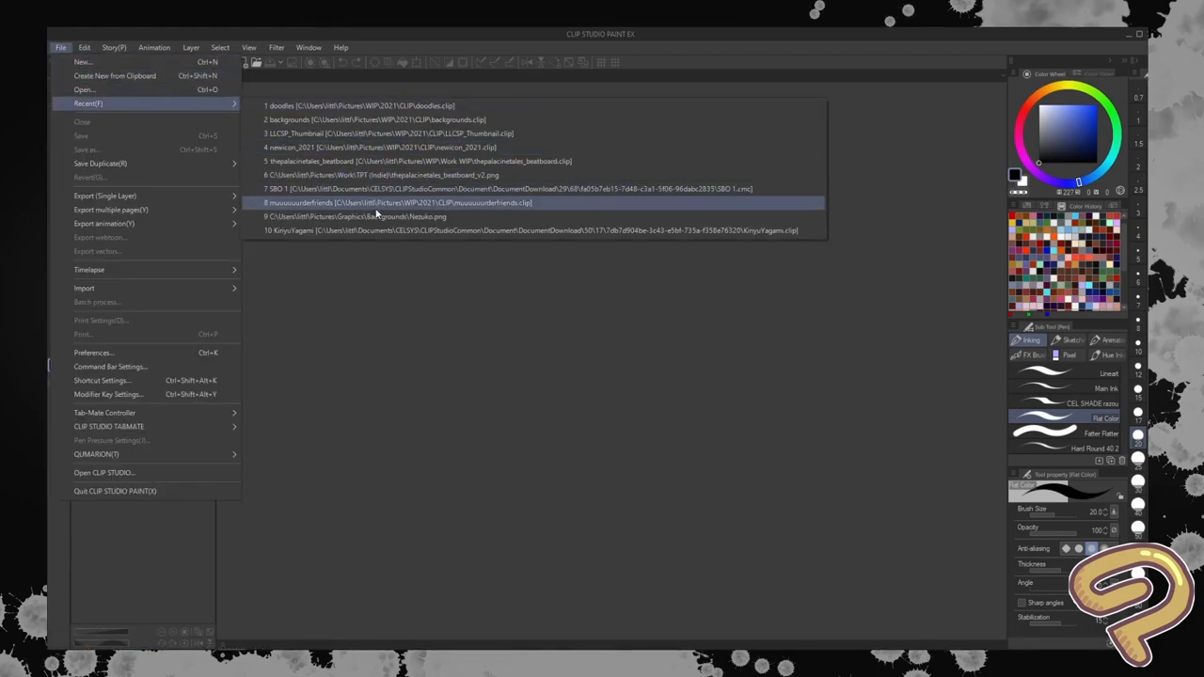
click(379, 279)
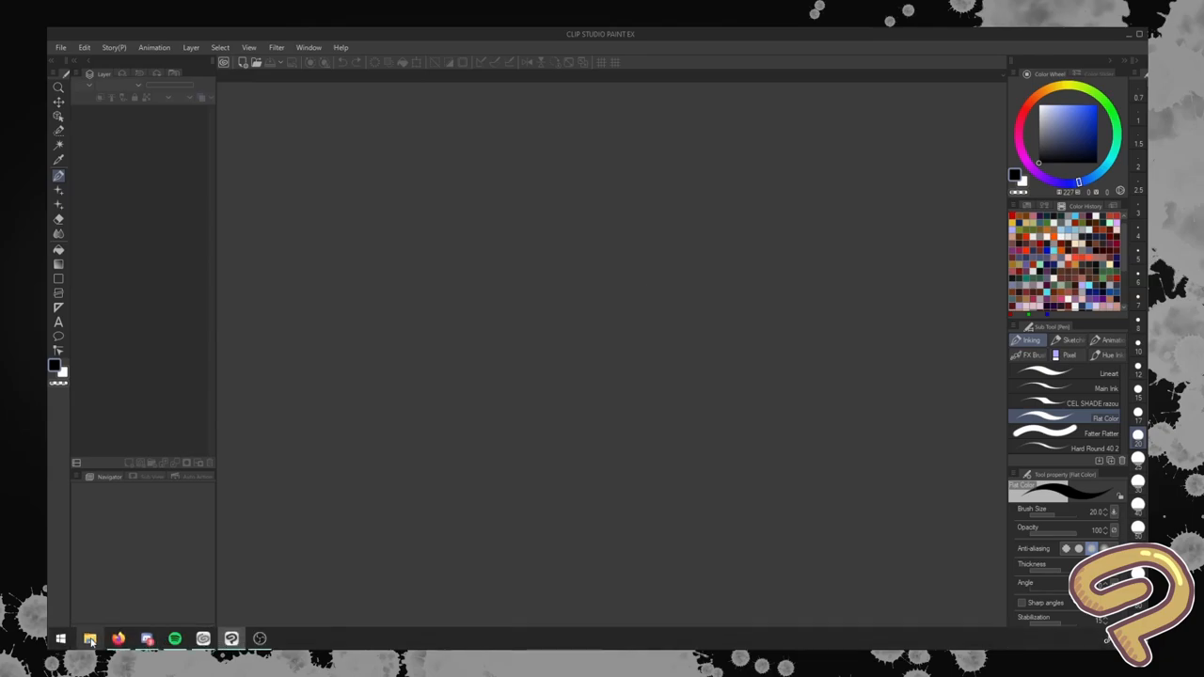
click(188, 639)
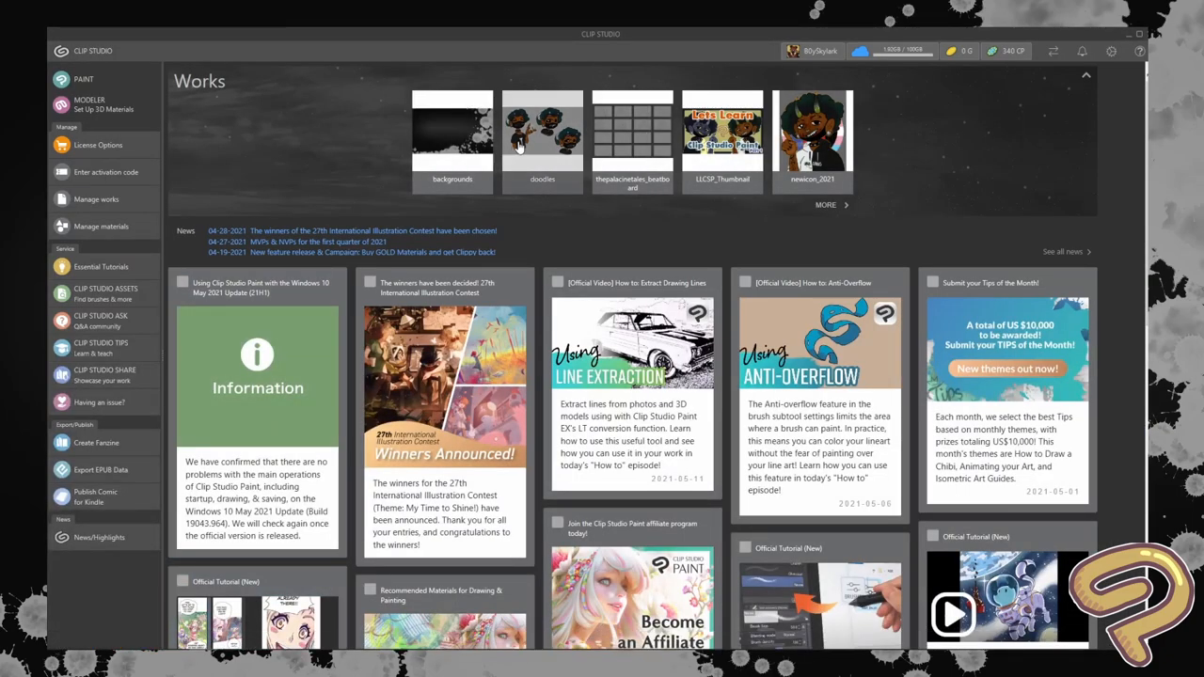
scroll(1084, 79, down, 3)
scroll(1084, 79, up, 3)
click(1086, 78)
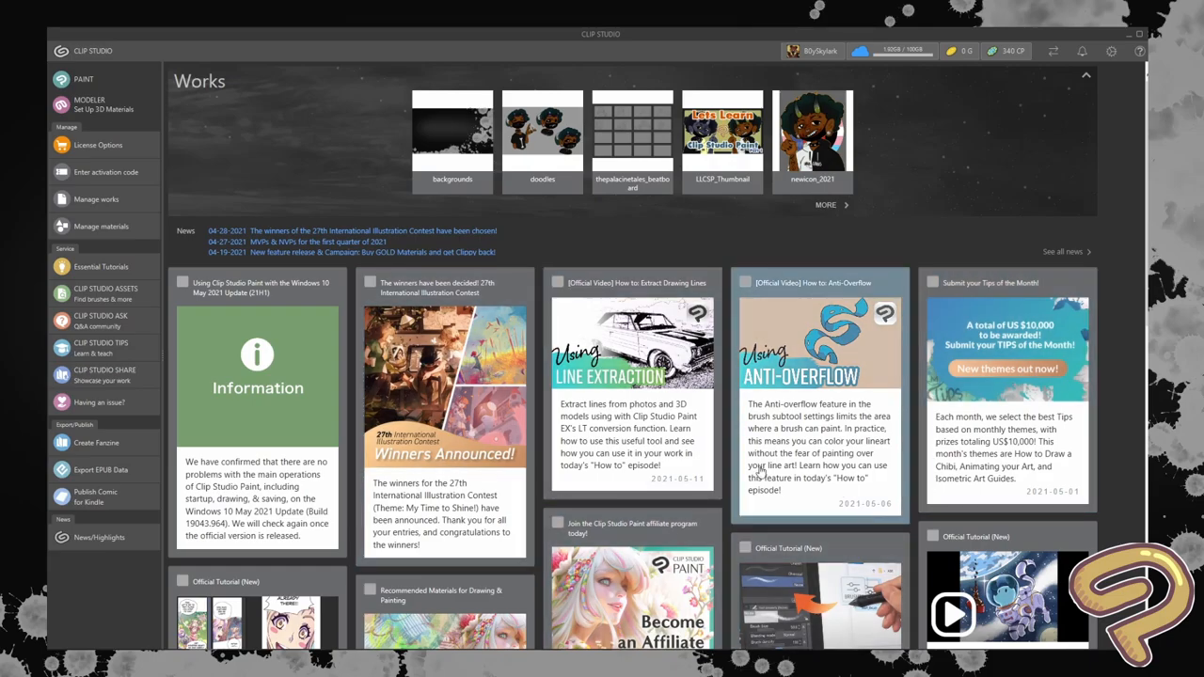
scroll(544, 386, down, 5)
scroll(543, 386, down, 2)
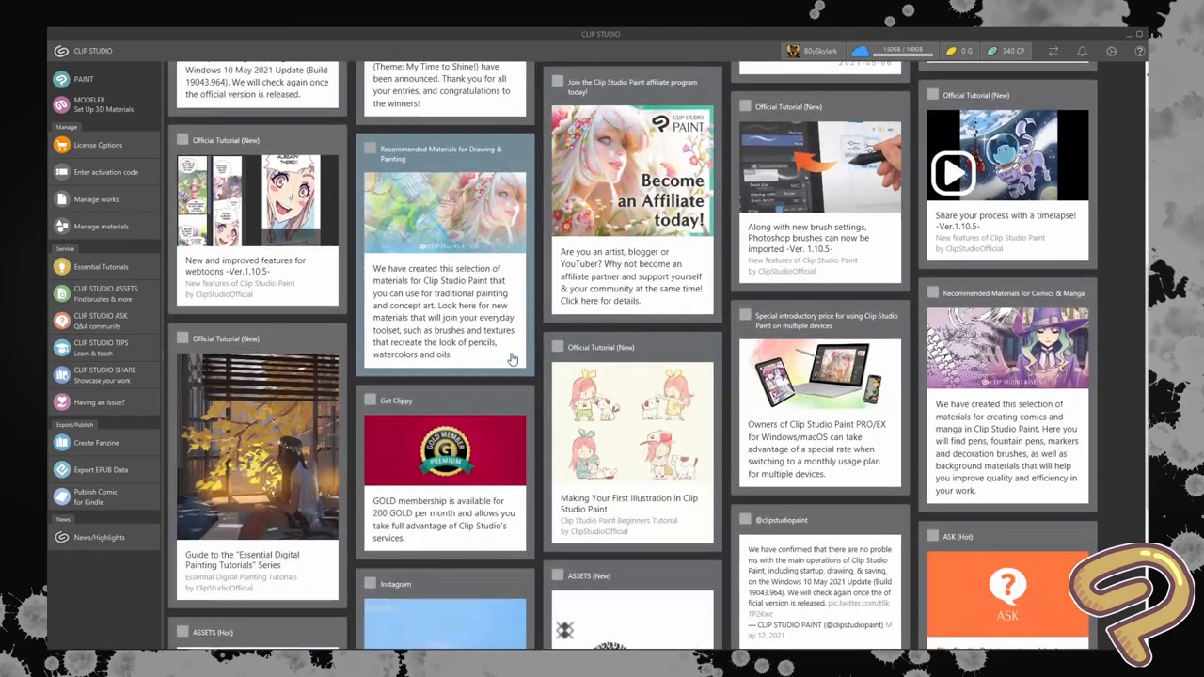
scroll(508, 348, down, 5)
scroll(508, 349, down, 1)
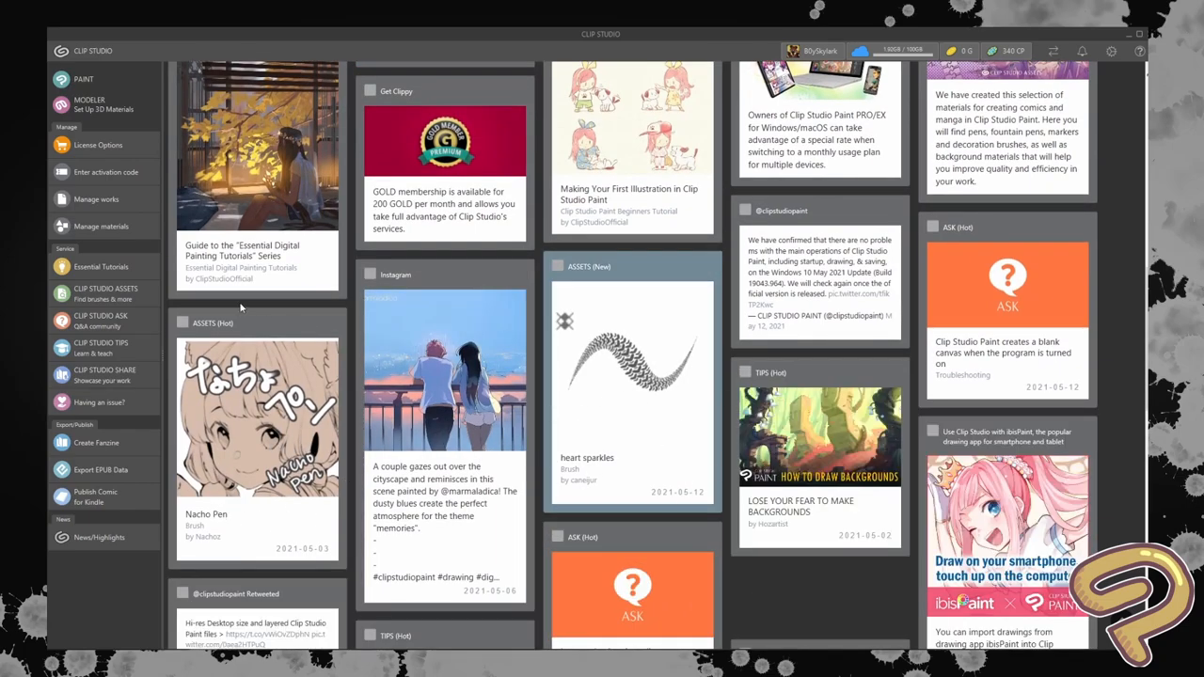
scroll(790, 454, down, 3)
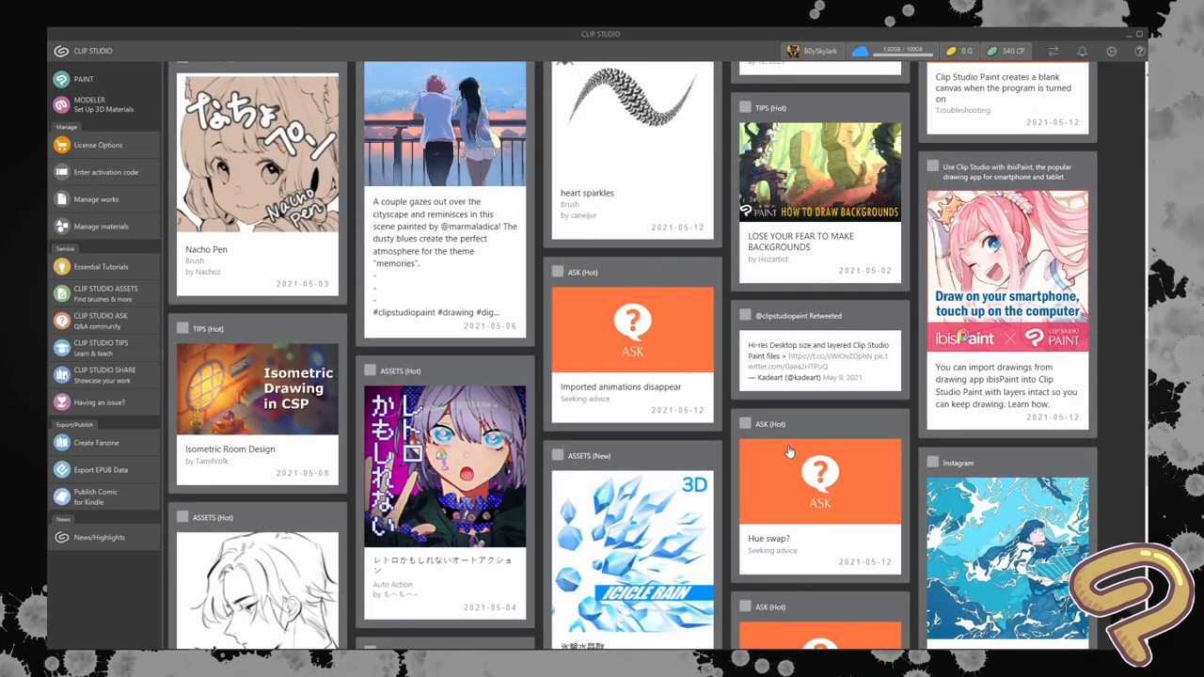
scroll(790, 454, down, 1)
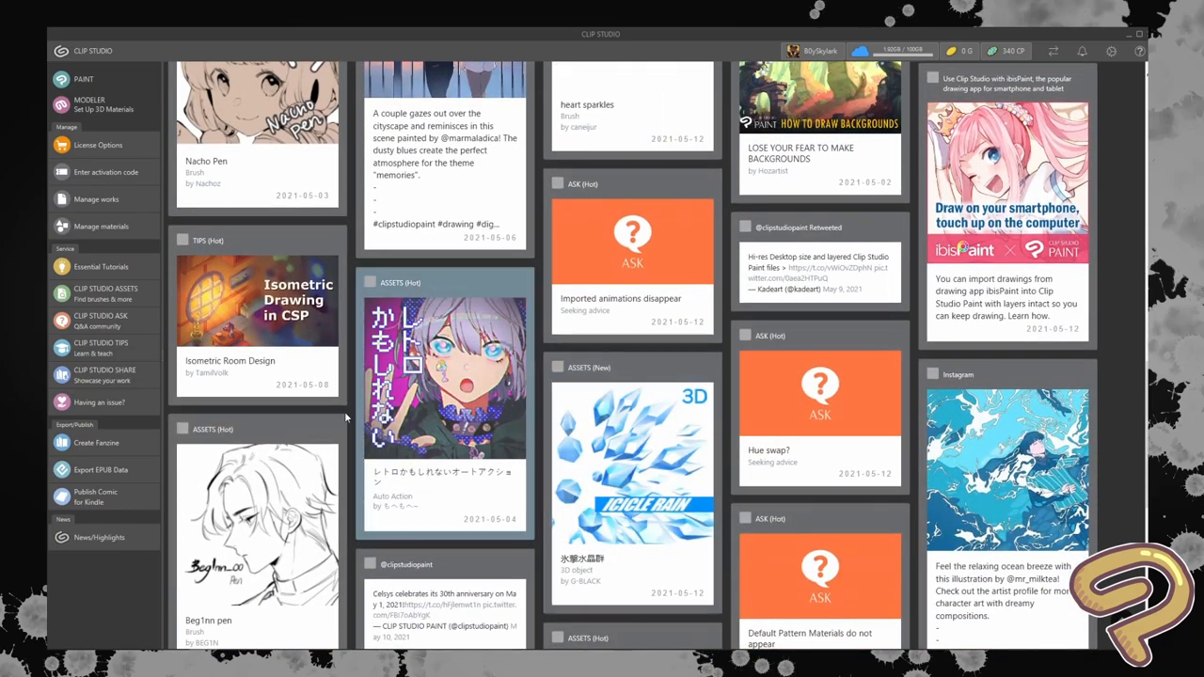
scroll(791, 453, up, 1)
scroll(821, 488, down, 5)
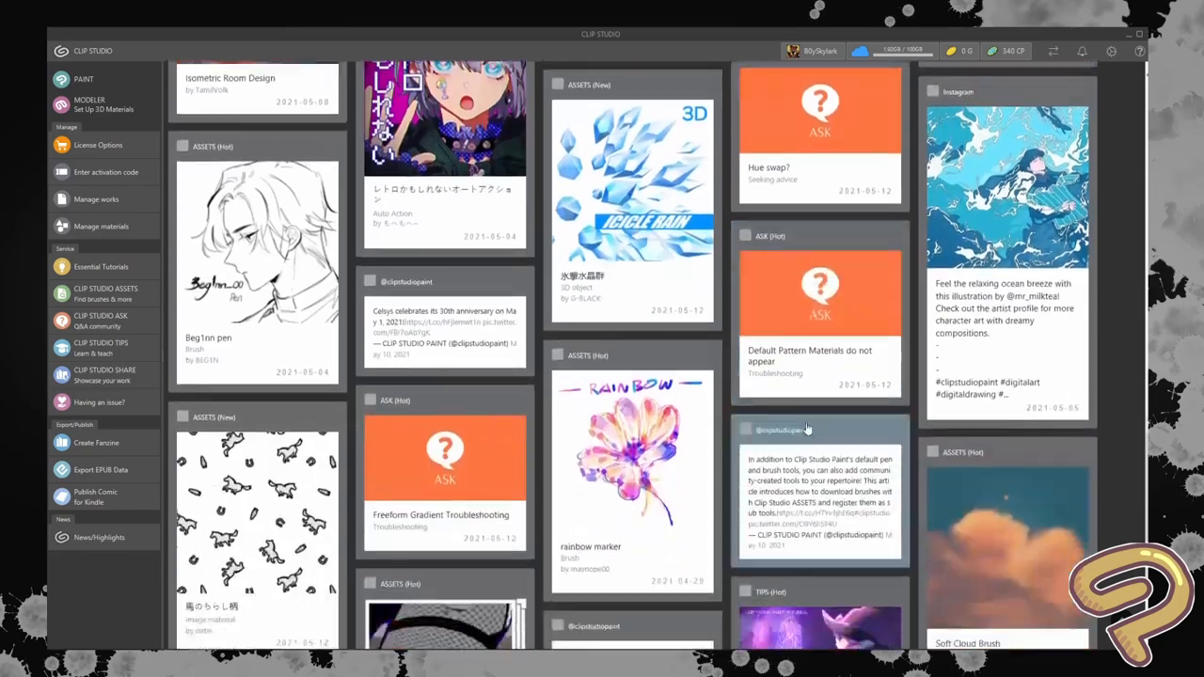
scroll(941, 423, down, 1)
scroll(1124, 406, down, 3)
scroll(1124, 407, down, 1)
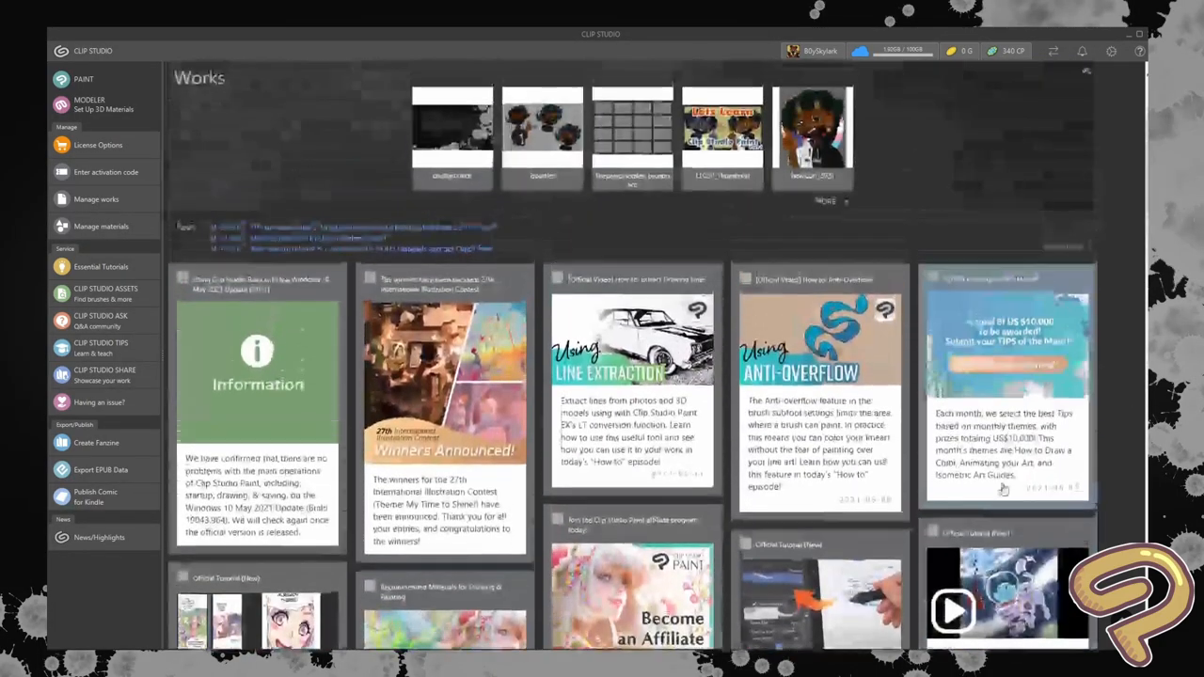
scroll(1038, 442, down, 5)
scroll(1038, 443, down, 4)
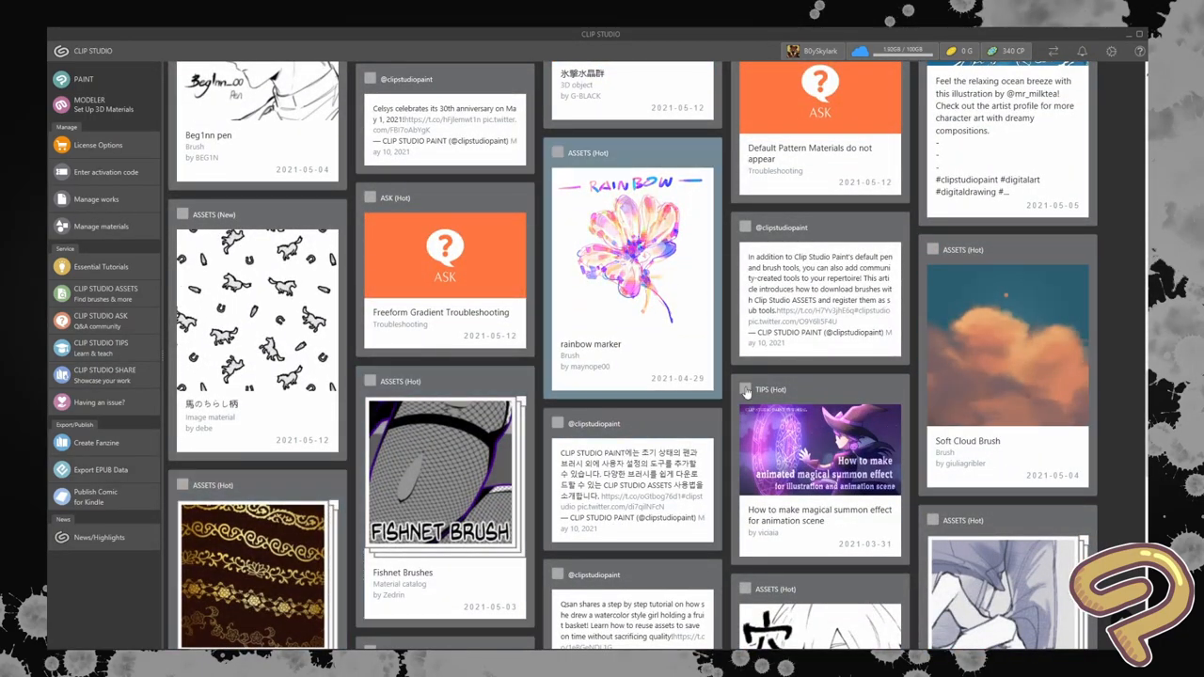
scroll(732, 414, up, 10)
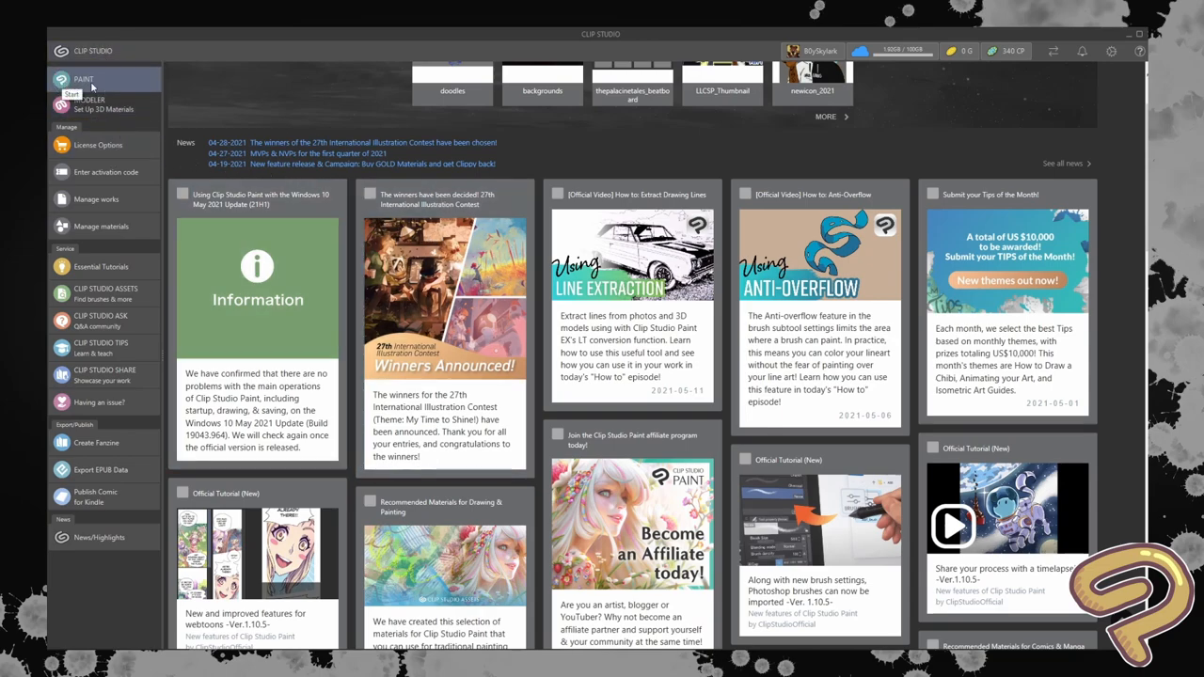
mouse_move(348, 645)
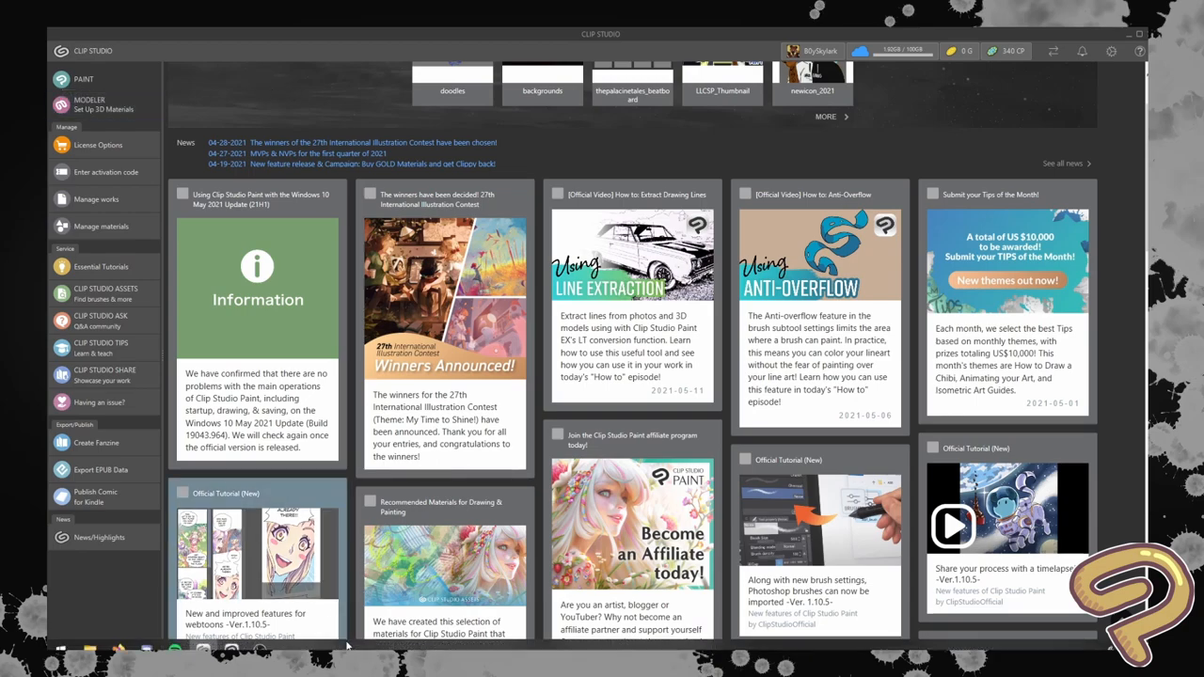
click(230, 639)
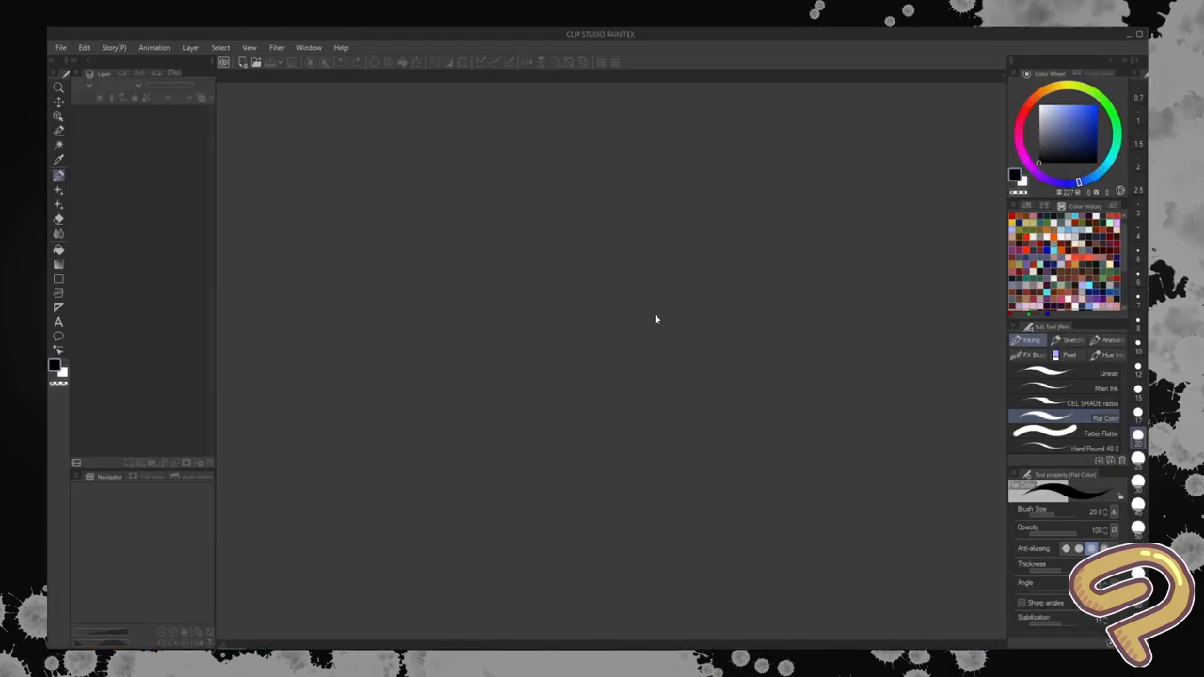
click(232, 638)
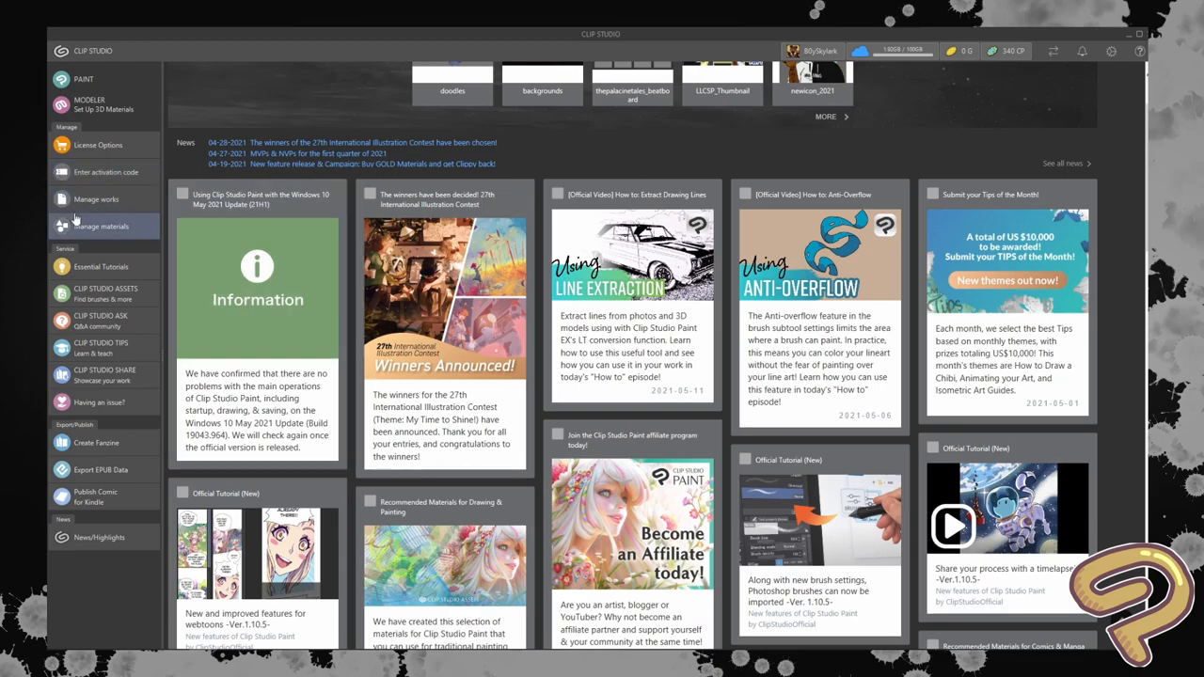
Step: Show the Manage works library and select the StreamIntroAnimation file
click(94, 198)
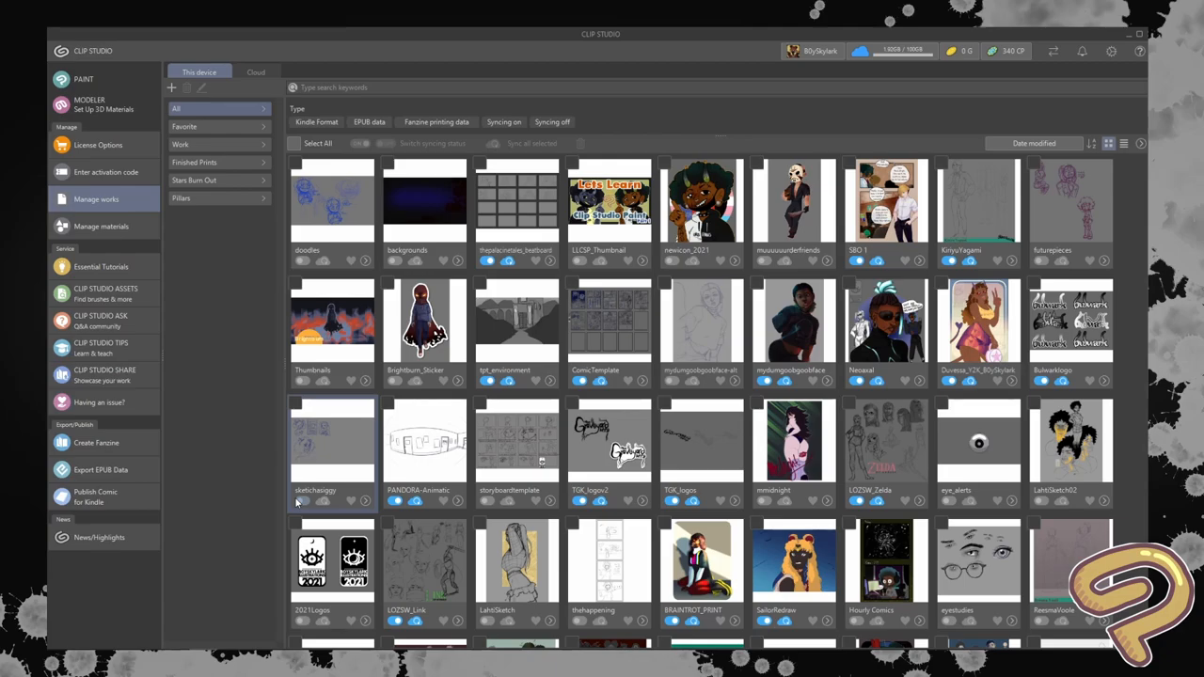
scroll(298, 502, down, 2)
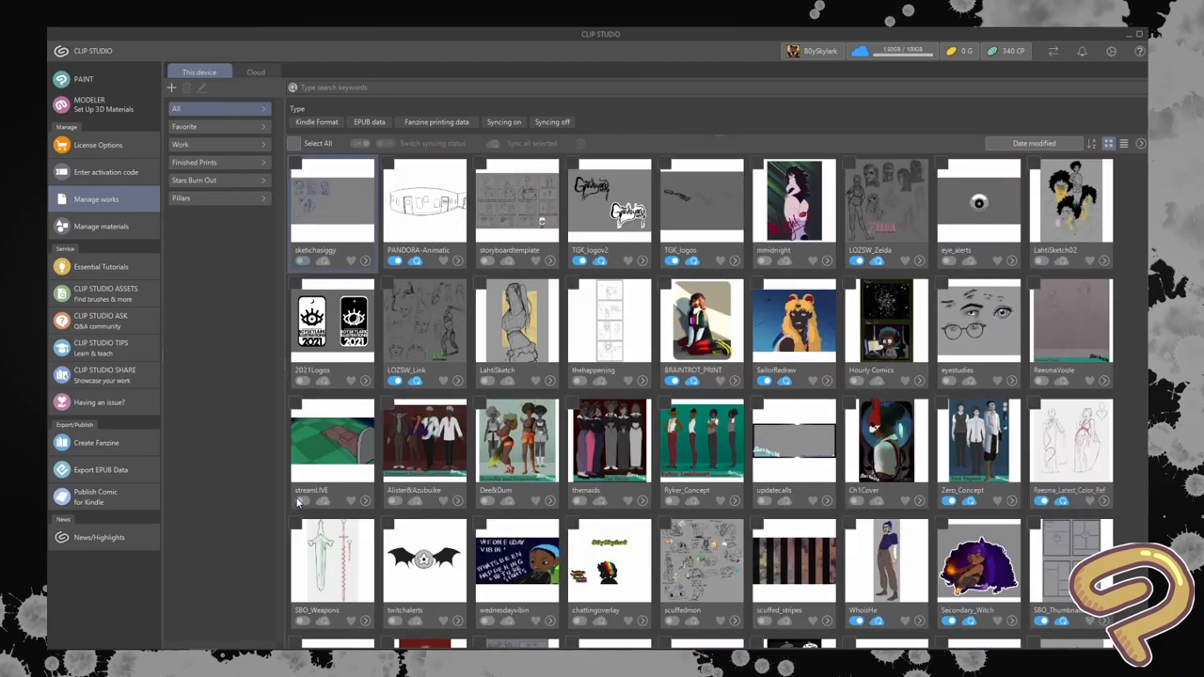
scroll(297, 503, down, 2)
scroll(297, 502, up, 1)
scroll(298, 502, down, 2)
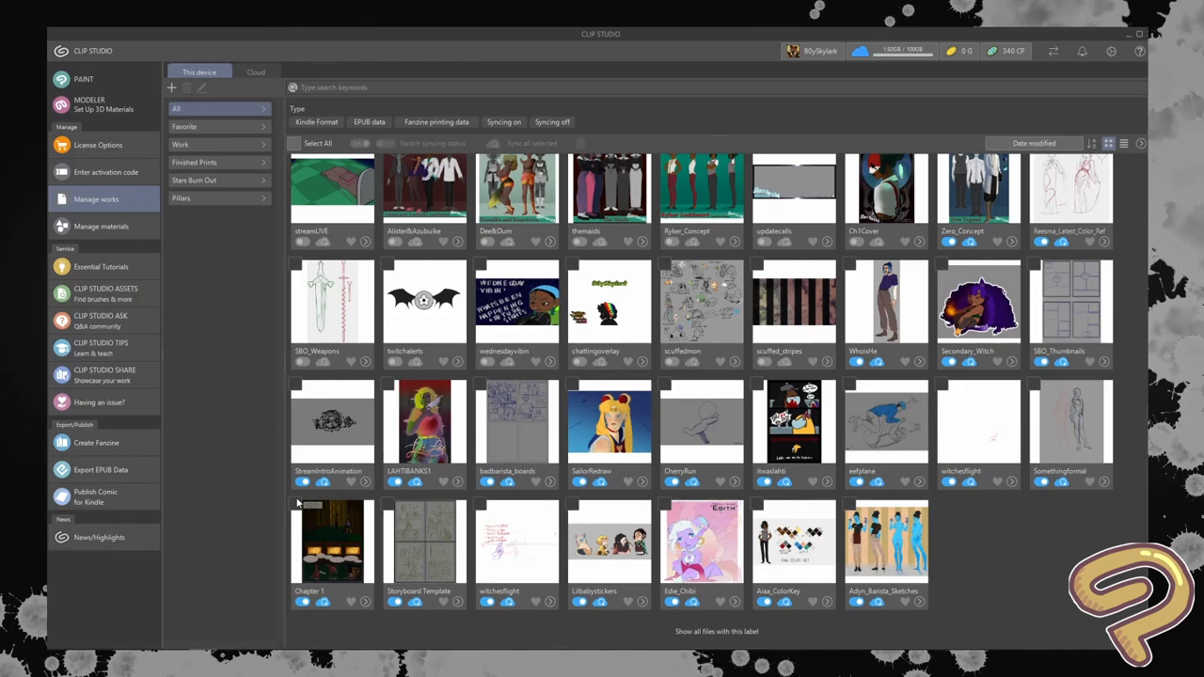
click(334, 418)
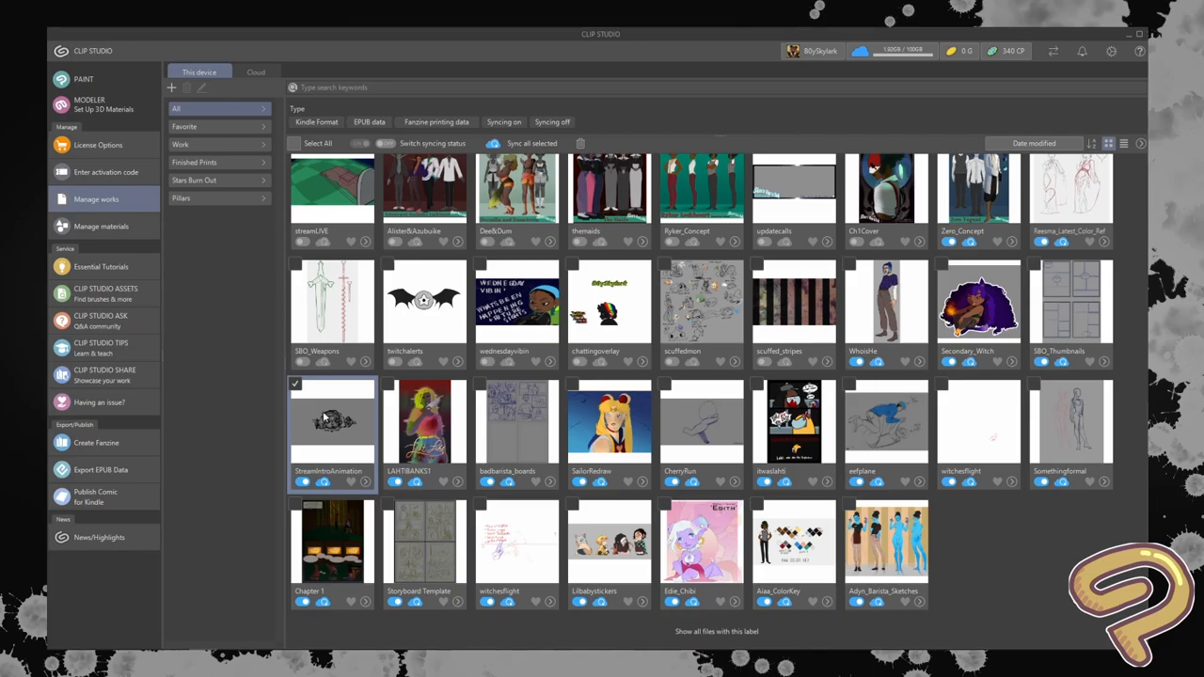
scroll(494, 418, up, 5)
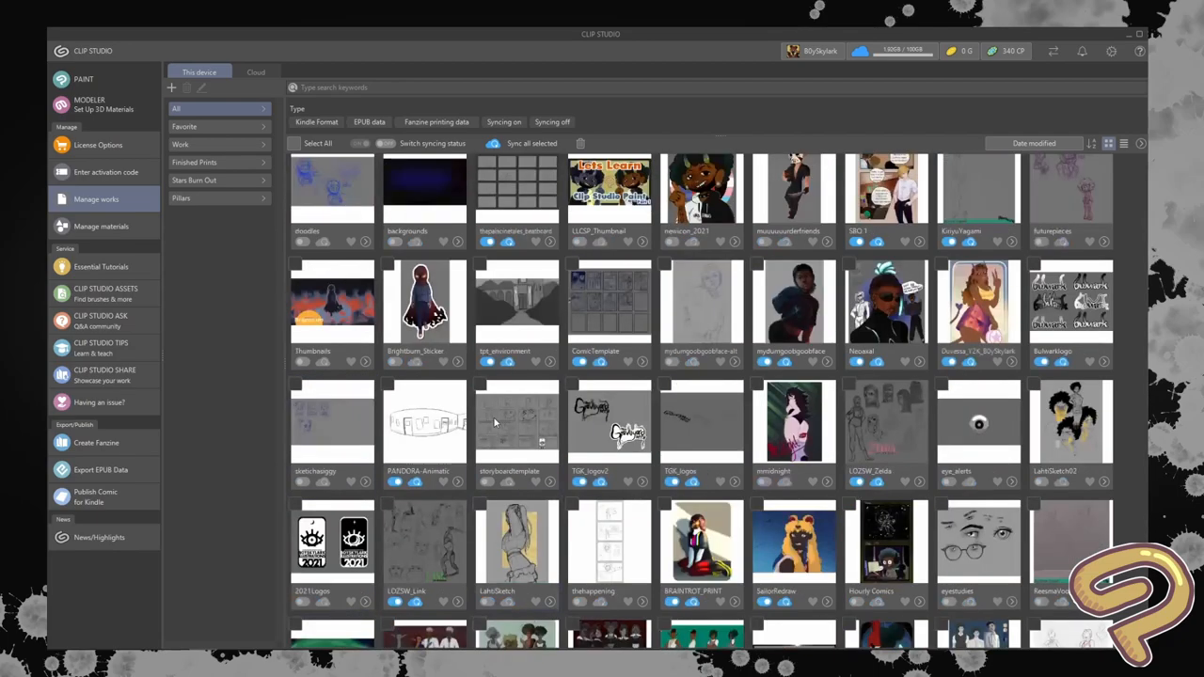
scroll(494, 418, down, 5)
scroll(492, 417, down, 5)
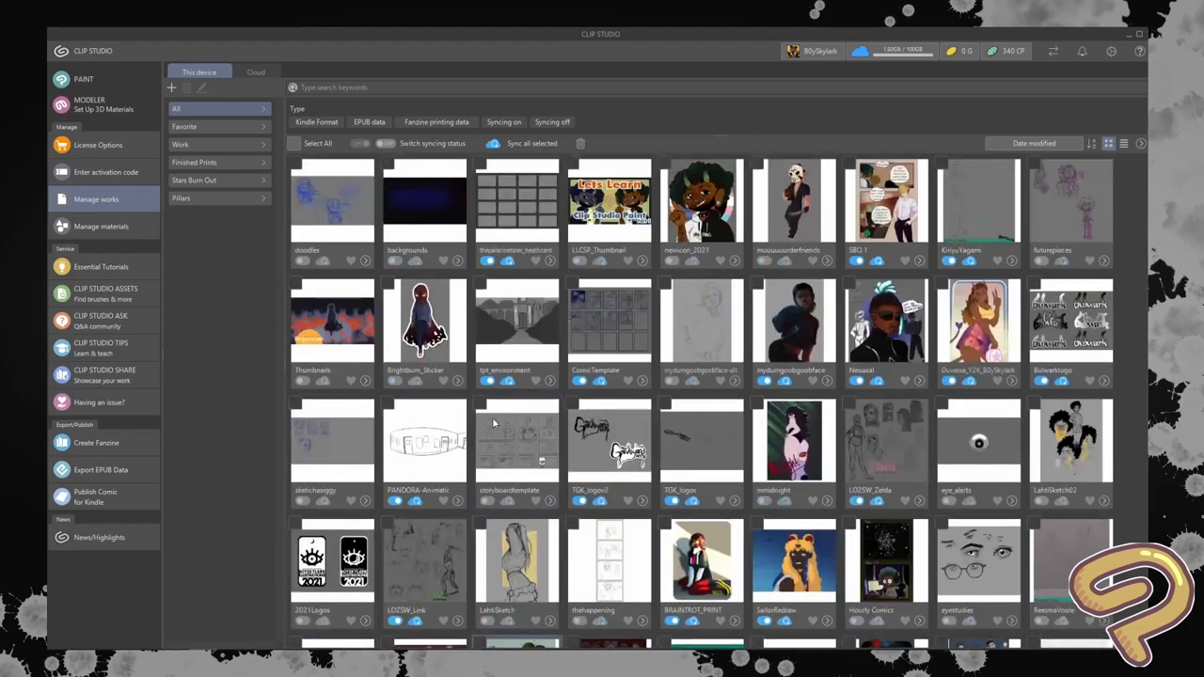
Step: Try the Favorite label filter, then list all works again
click(231, 127)
click(240, 108)
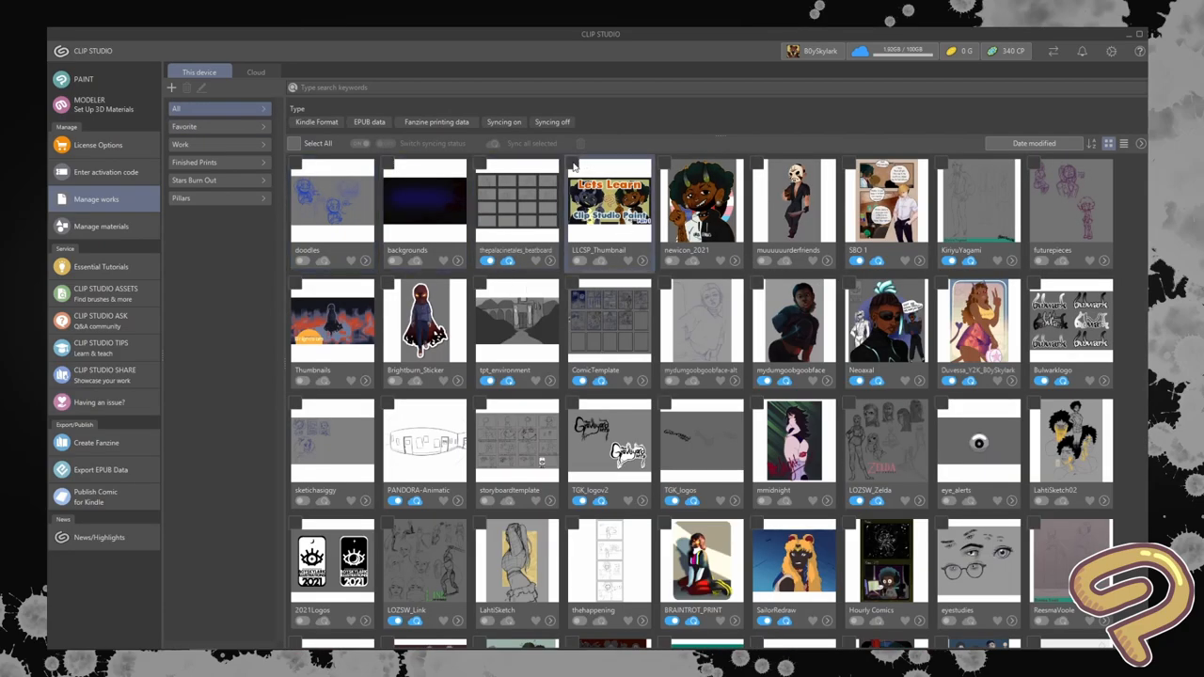
Step: Add LLCSP_Thumbnail, doodles and newicon_2021 to Favorites and list only favorited works
click(574, 164)
click(297, 165)
click(670, 170)
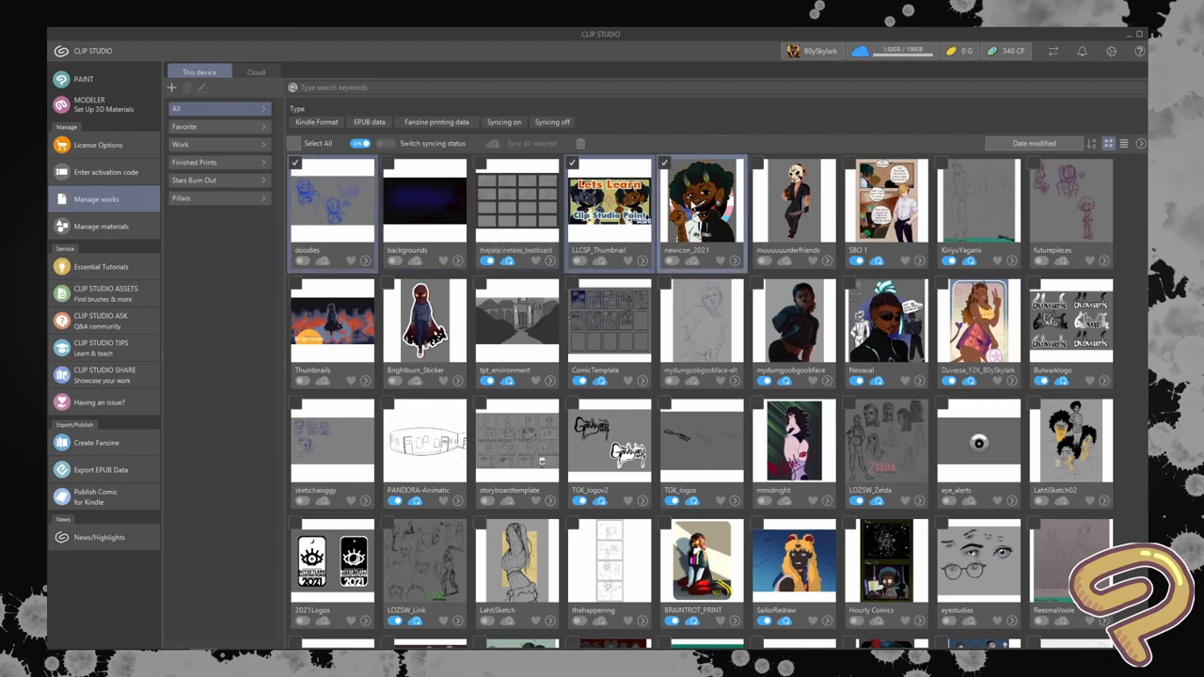
right_click(693, 200)
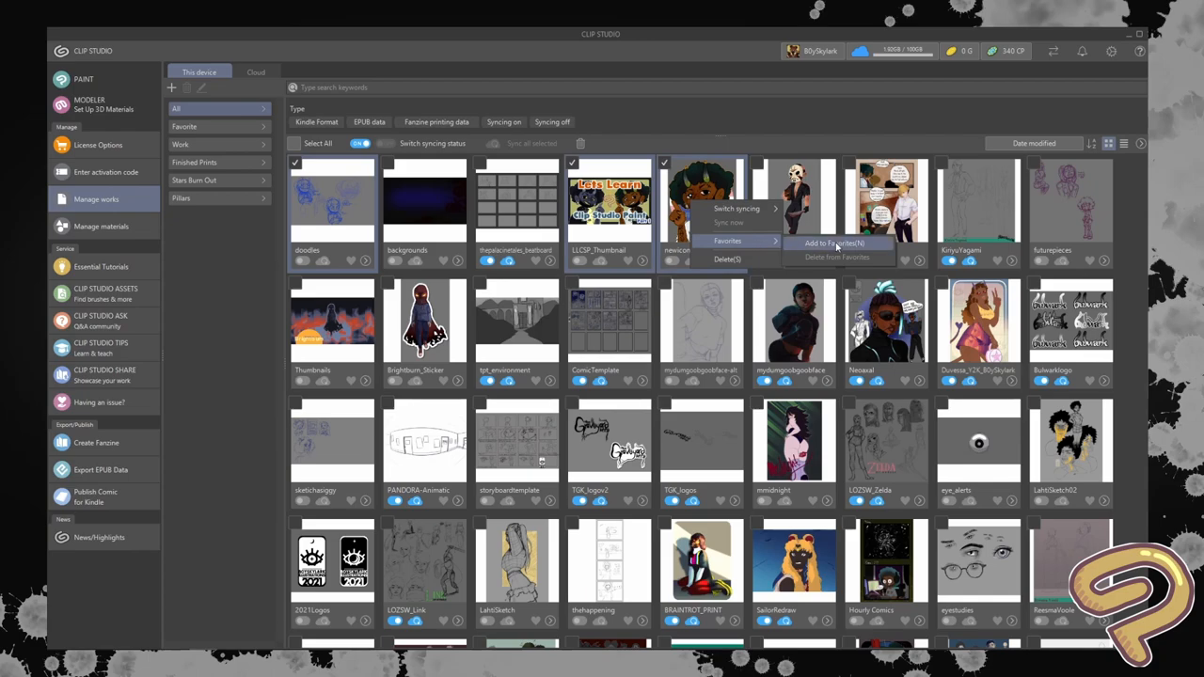
click(838, 243)
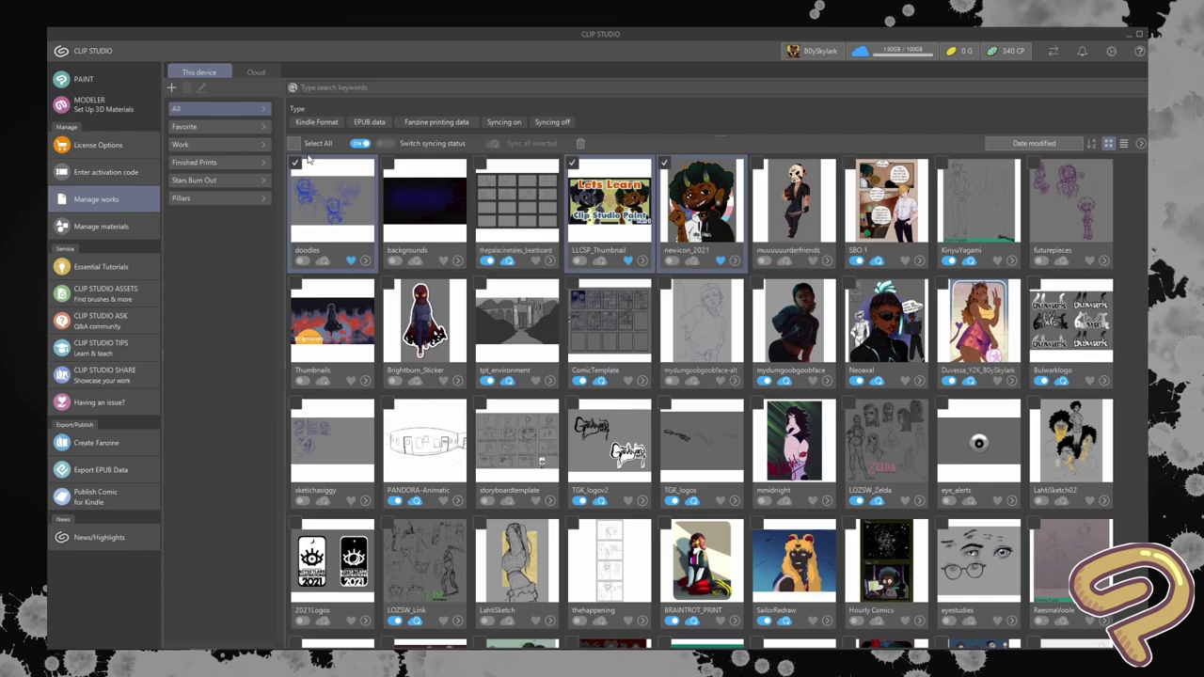
click(203, 126)
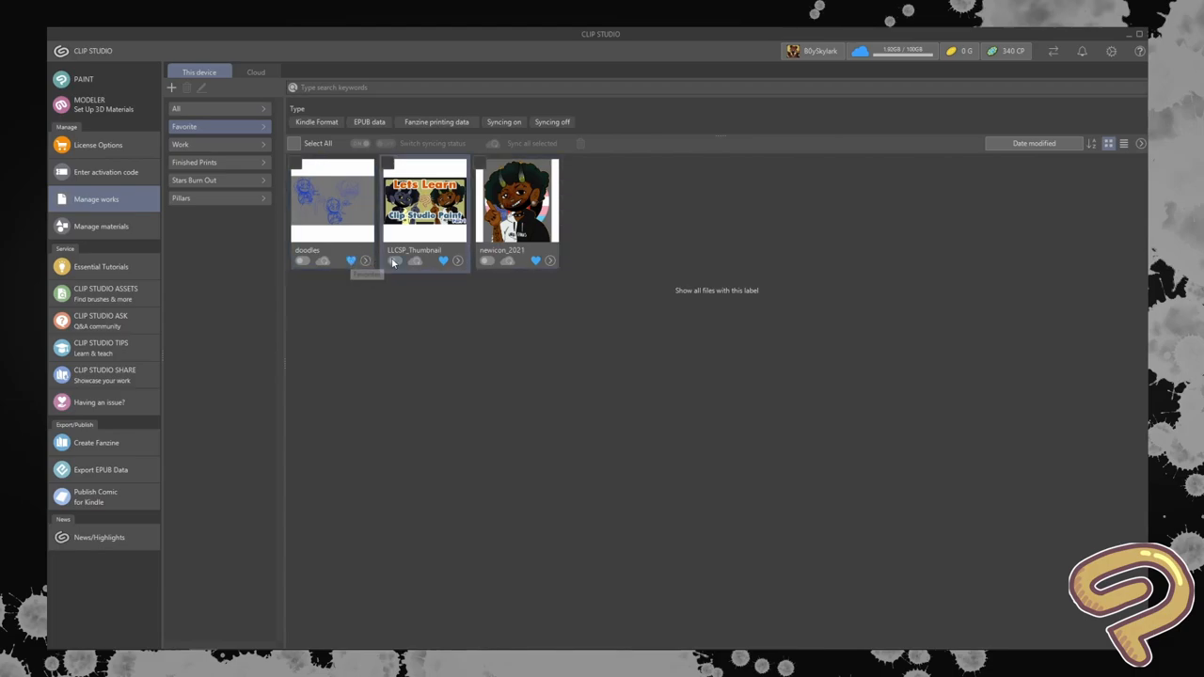
Step: List all works, then toggle the Work label filter several times
click(242, 109)
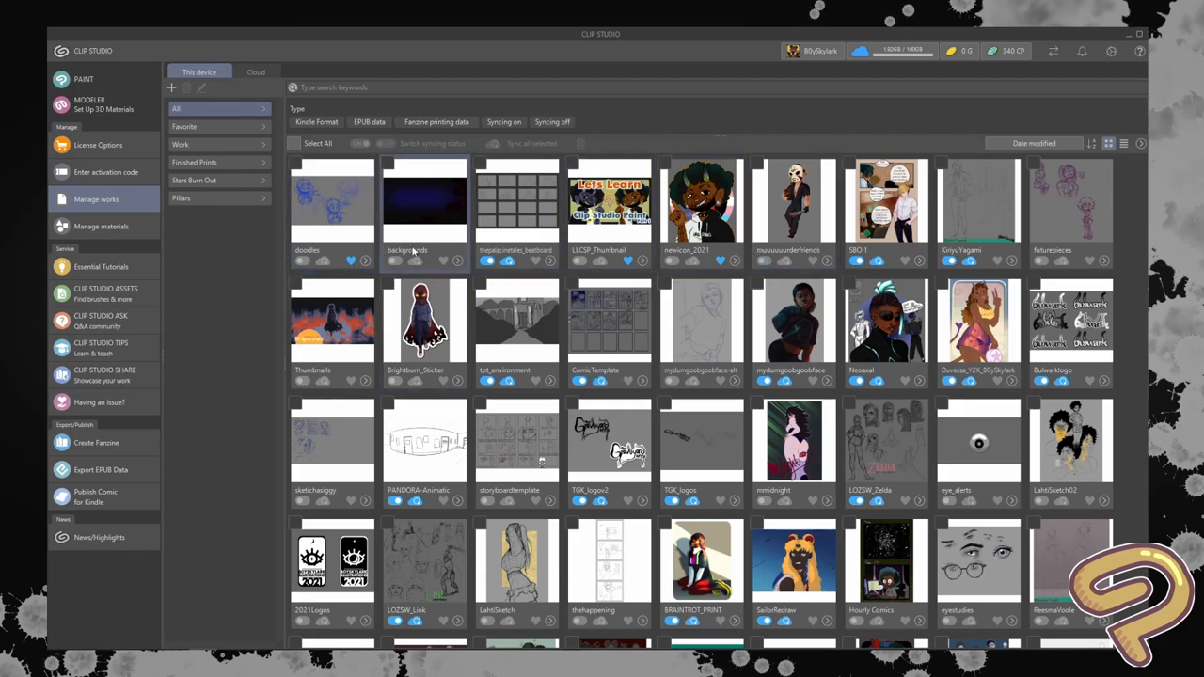
click(226, 145)
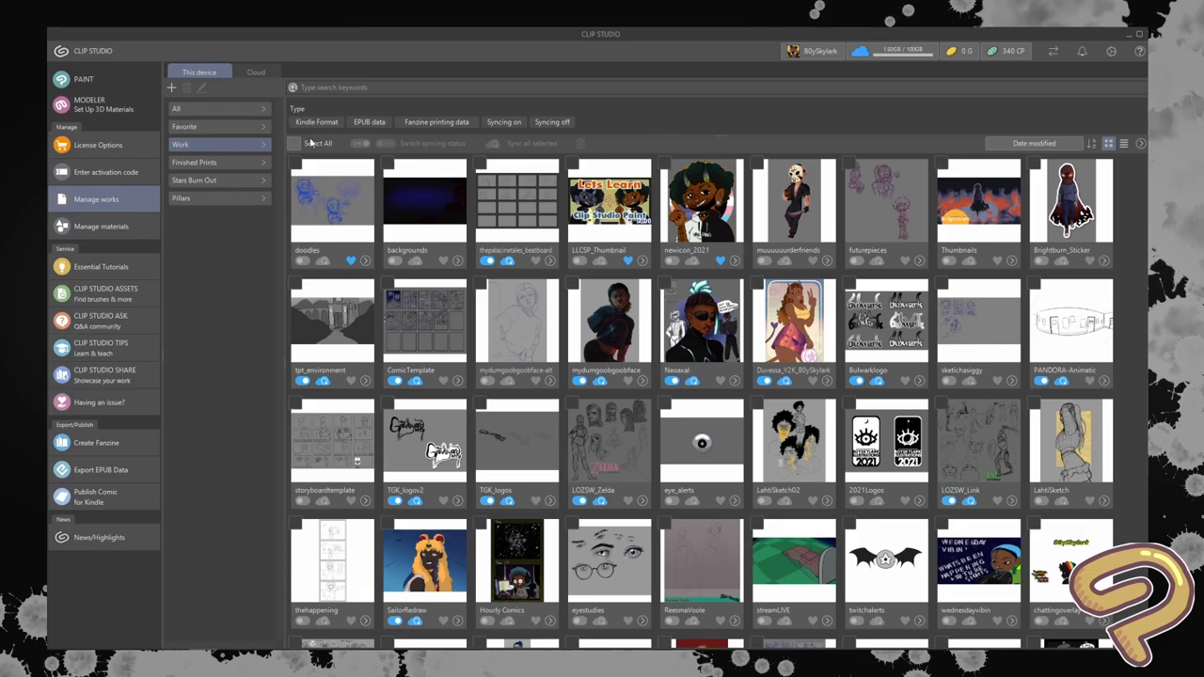
scroll(746, 334, down, 5)
scroll(746, 334, up, 5)
click(226, 126)
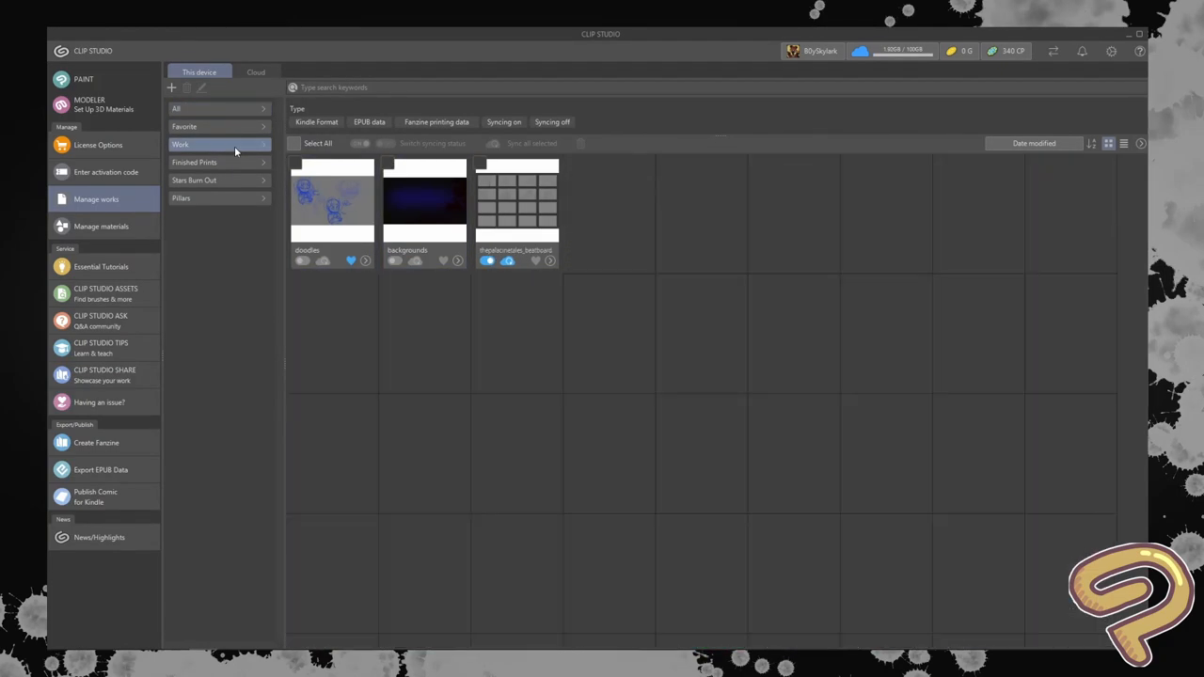
click(234, 146)
click(235, 128)
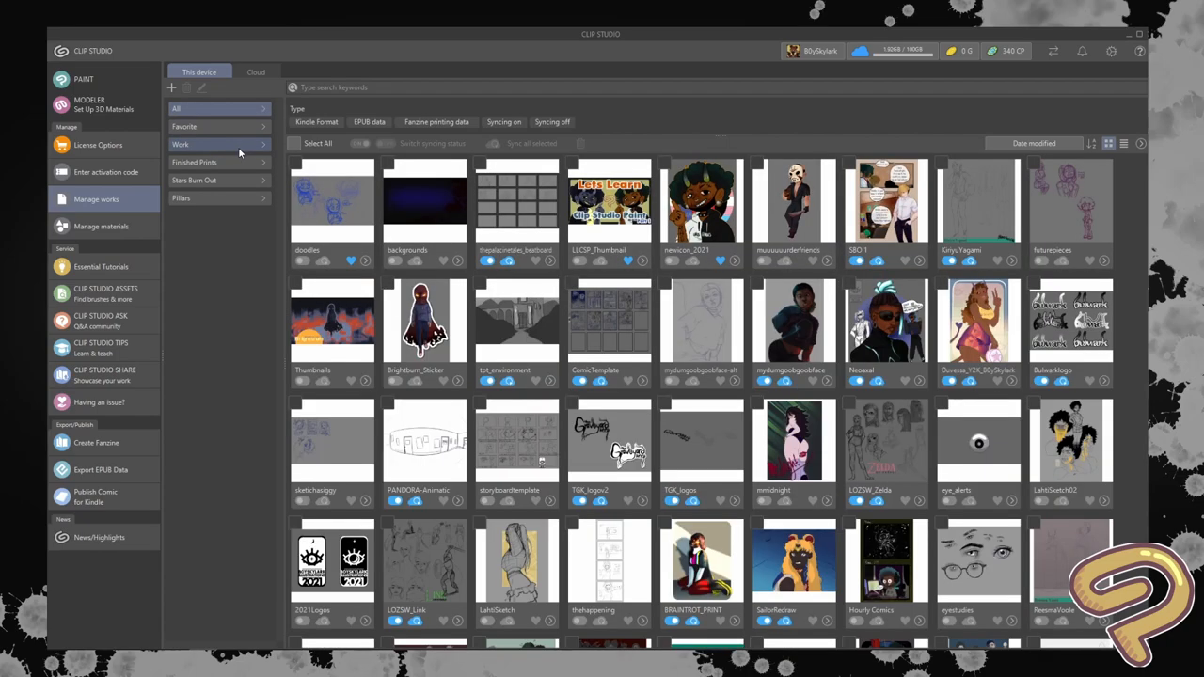
click(238, 142)
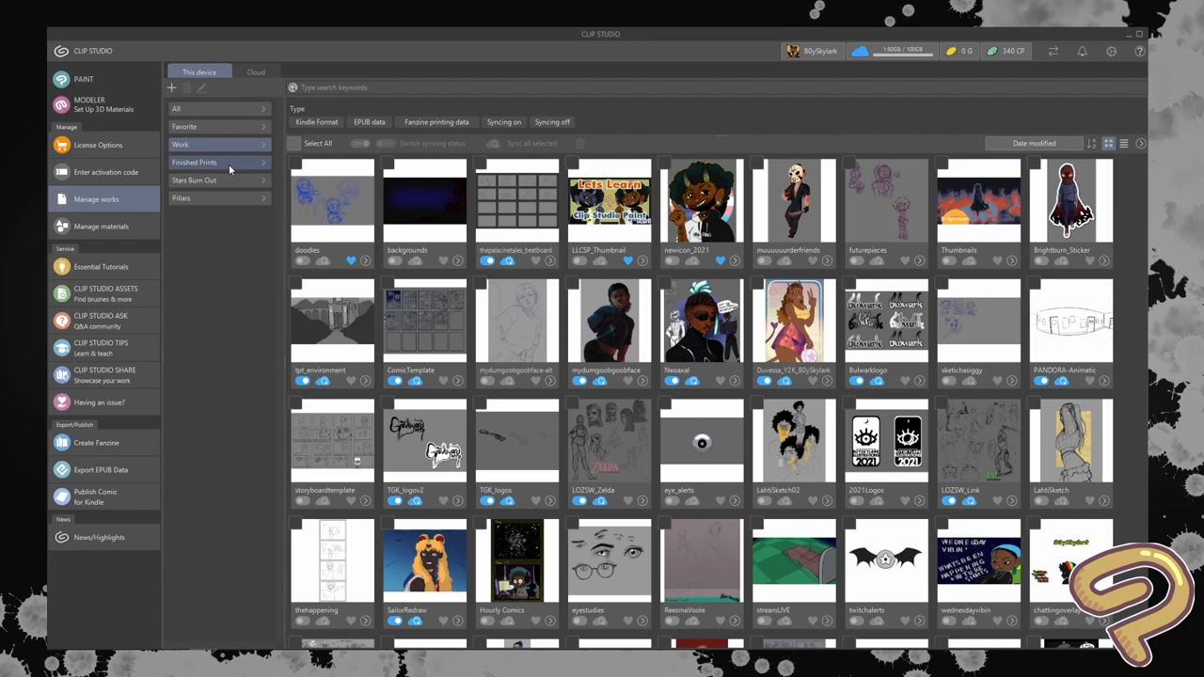
Step: Filter works by the Finished Prints, Stars Burn Out and Pillars labels in turn
click(230, 169)
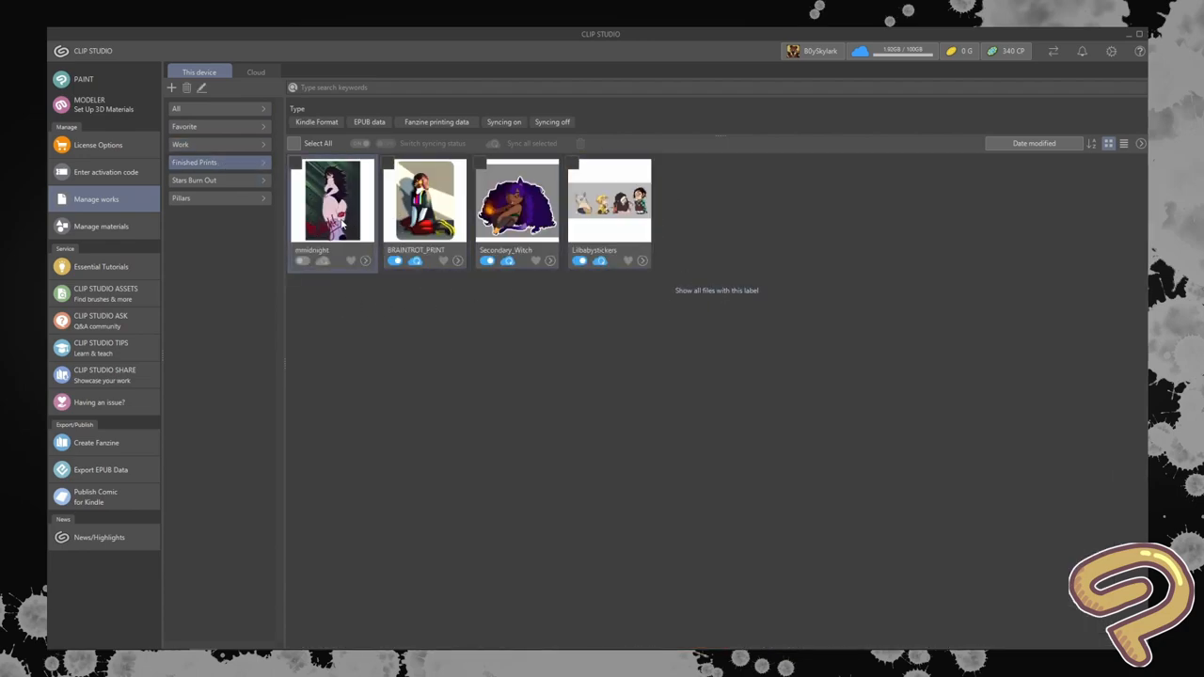
click(193, 180)
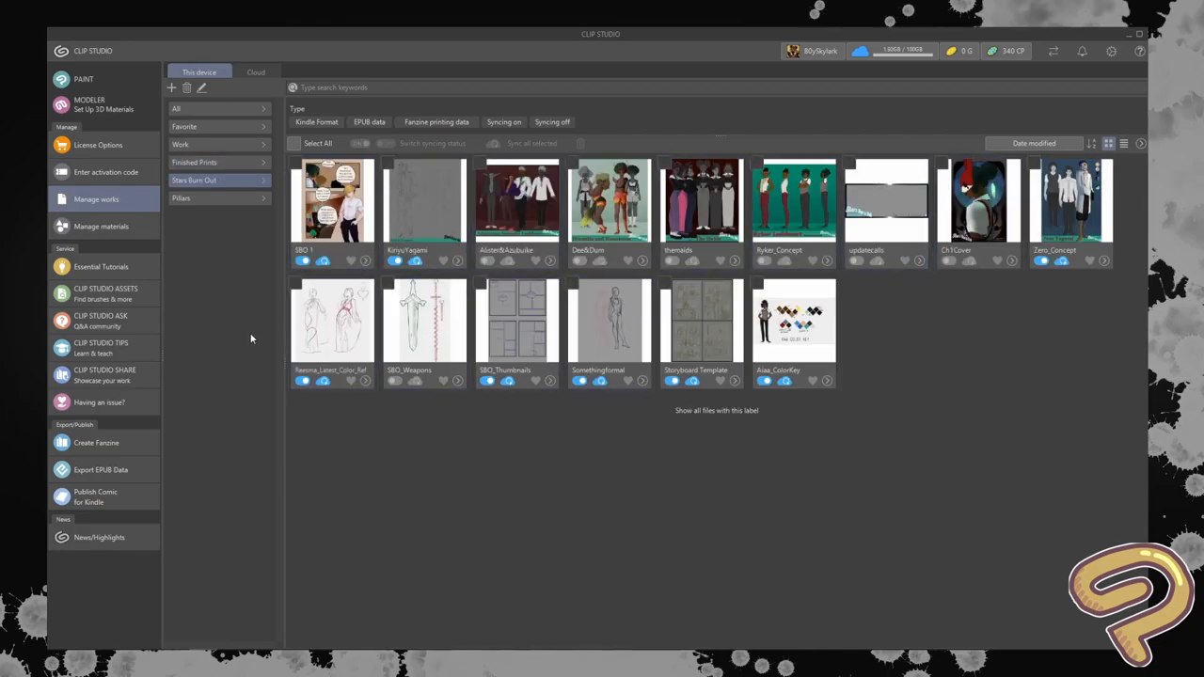
click(216, 200)
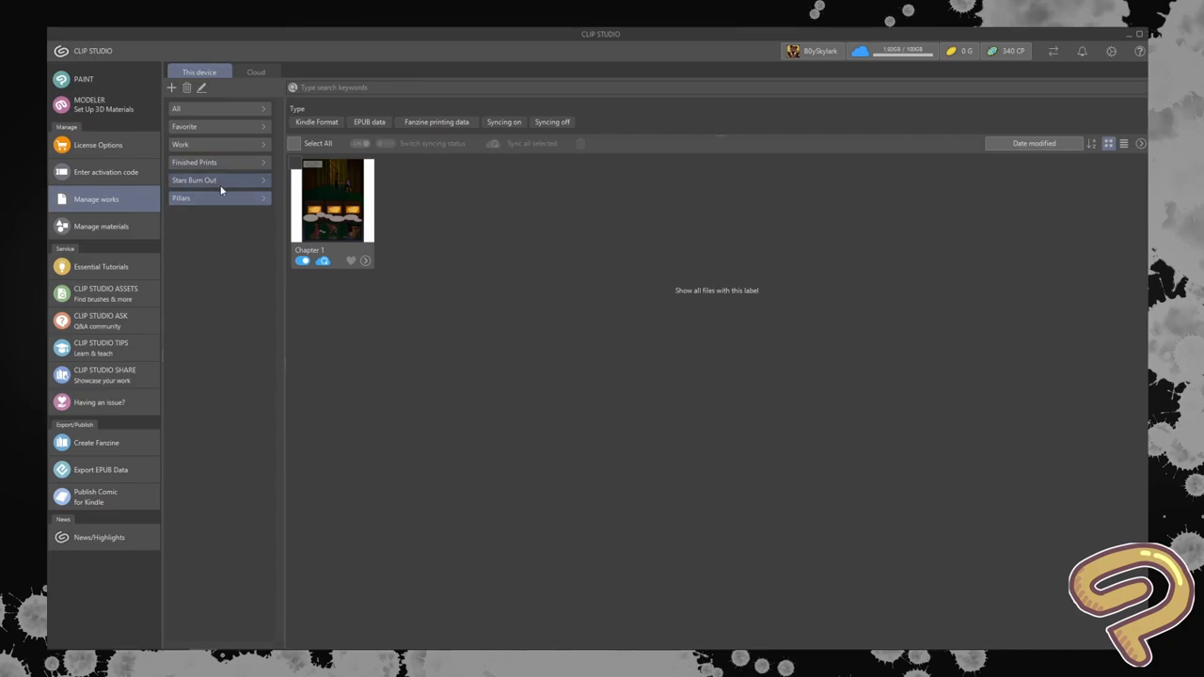
click(229, 109)
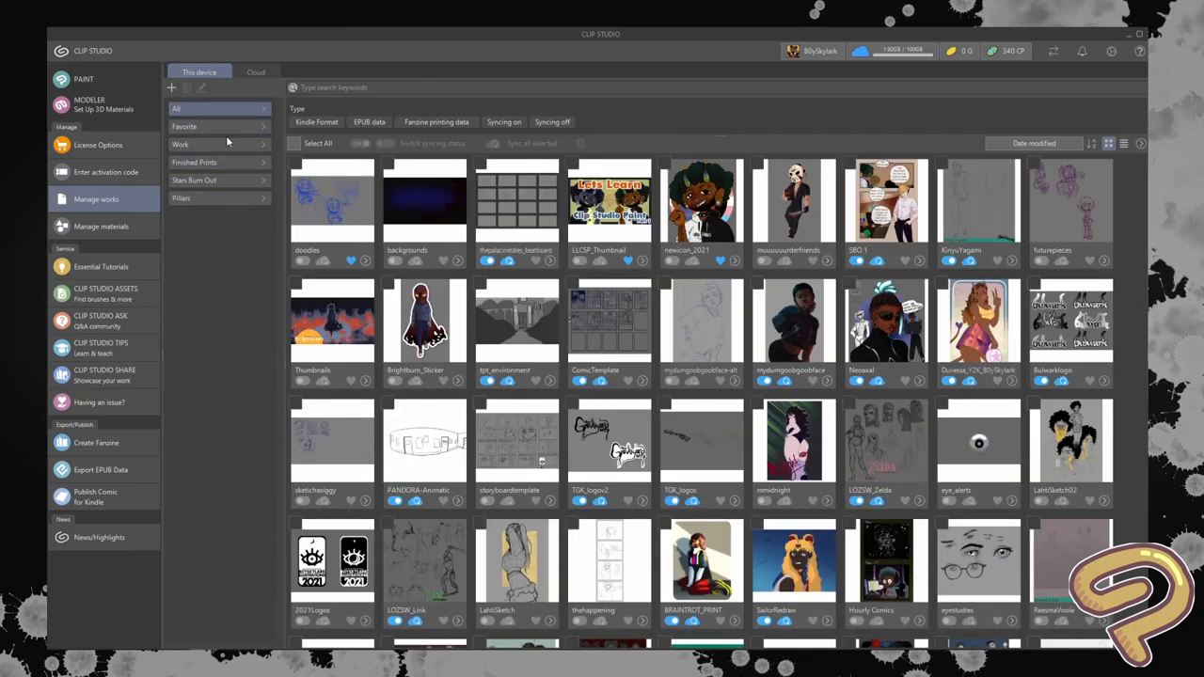
click(227, 181)
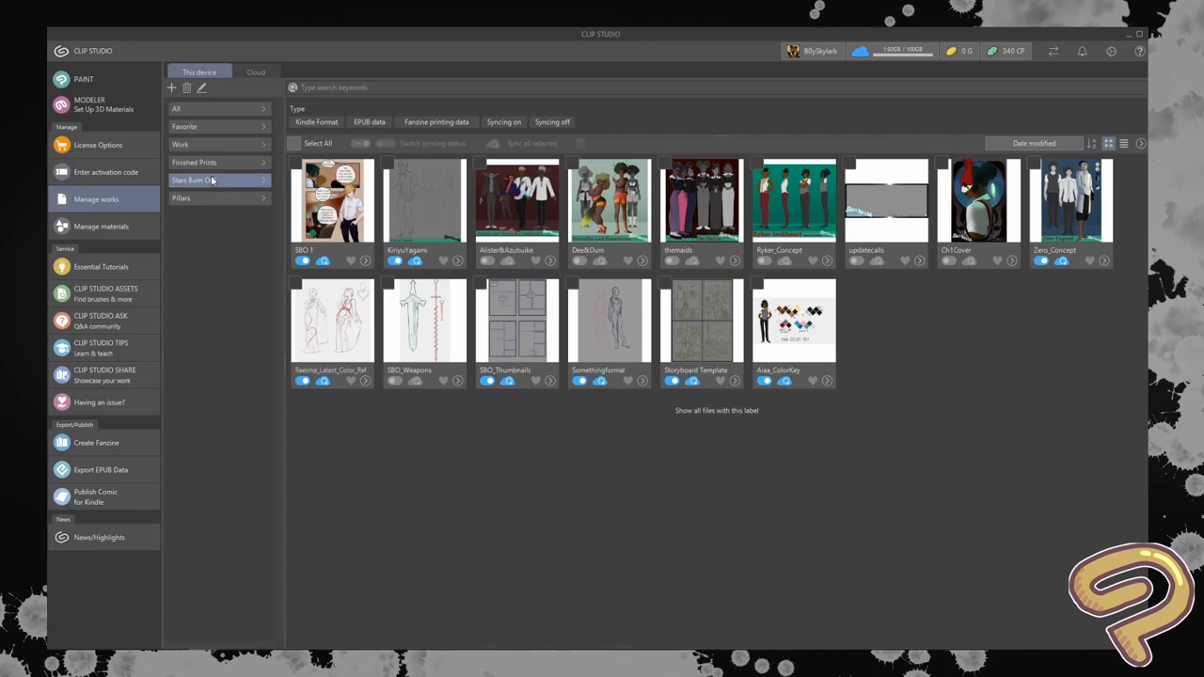
Step: Switch to Manage materials and browse Color pattern, Monochromatic pattern, Manga and Image material collections
click(100, 226)
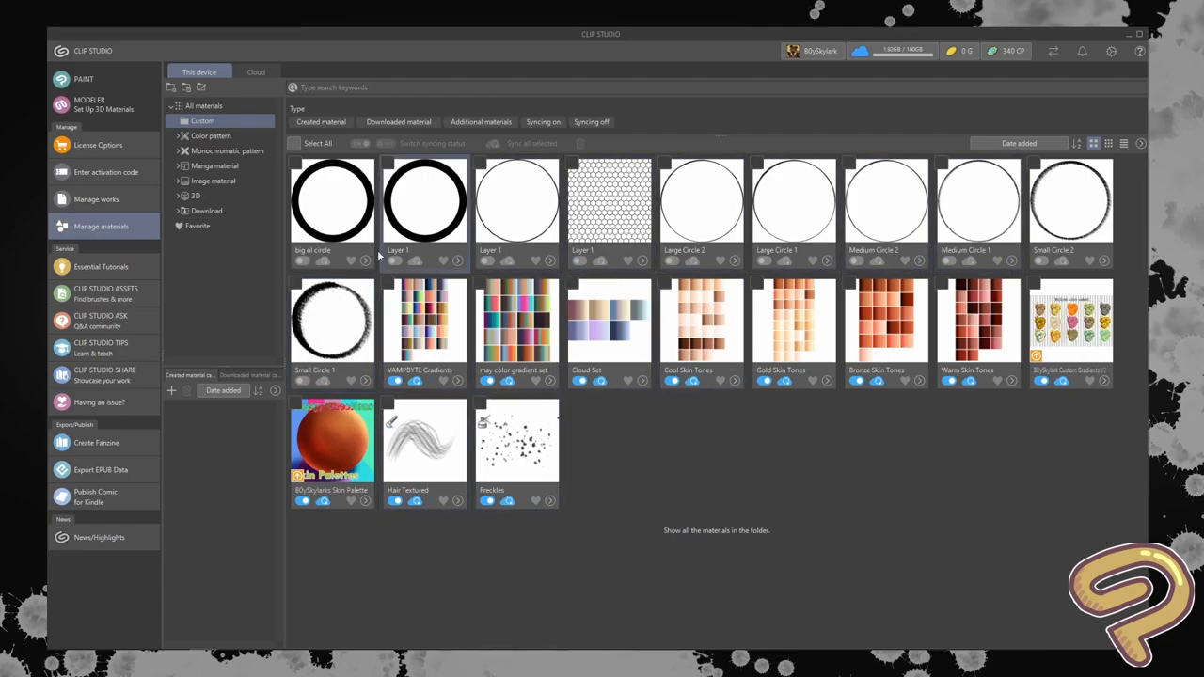
click(211, 137)
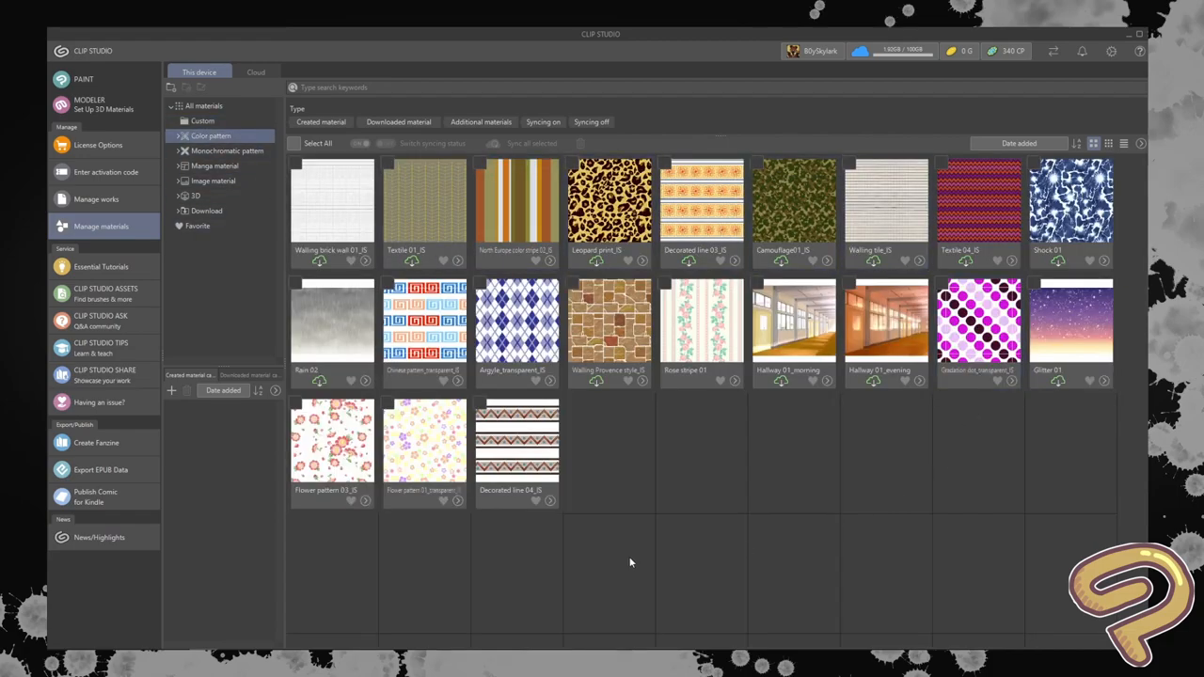
click(211, 150)
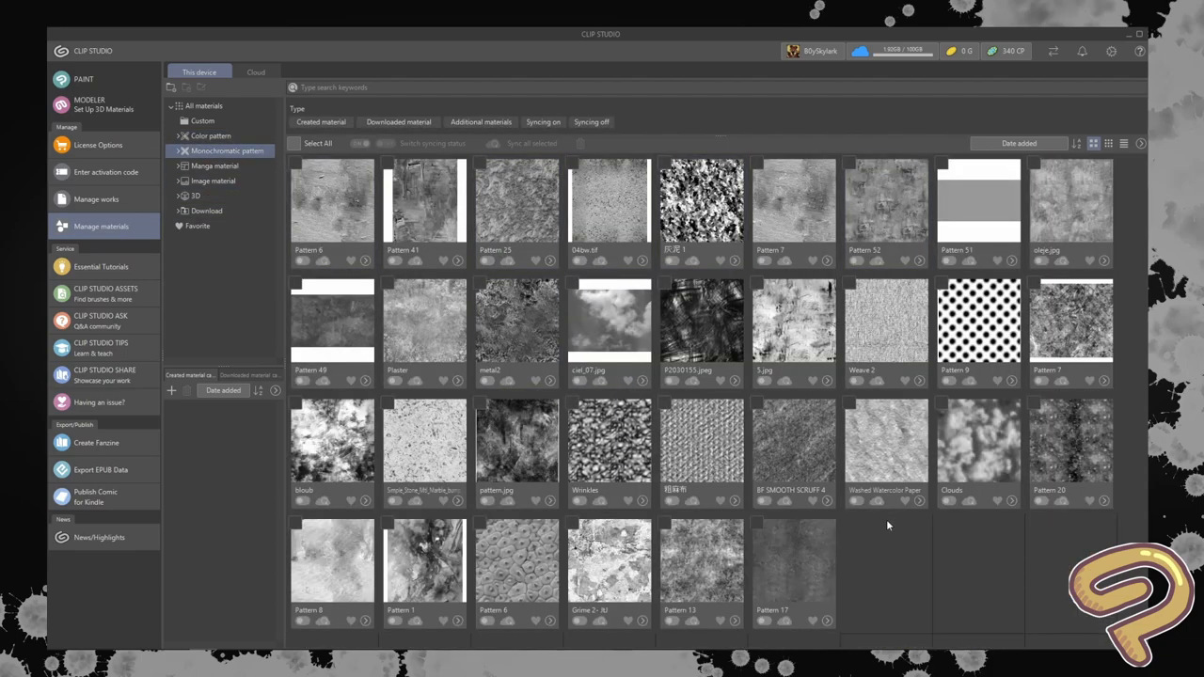
click(214, 165)
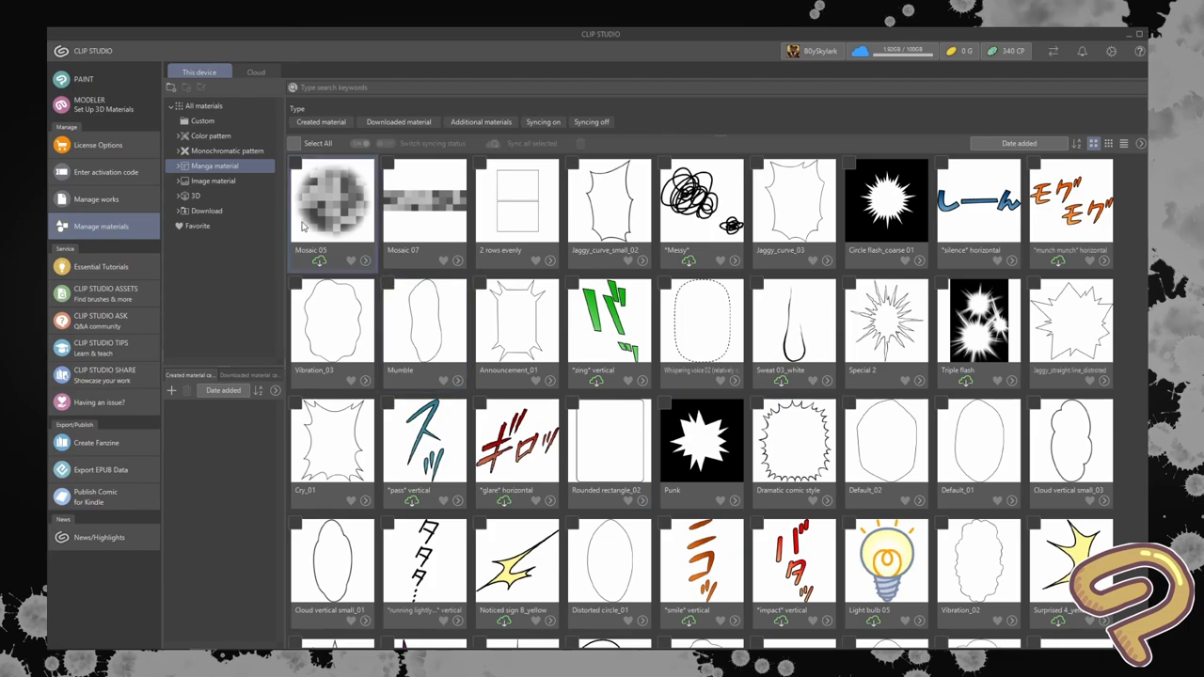
click(213, 180)
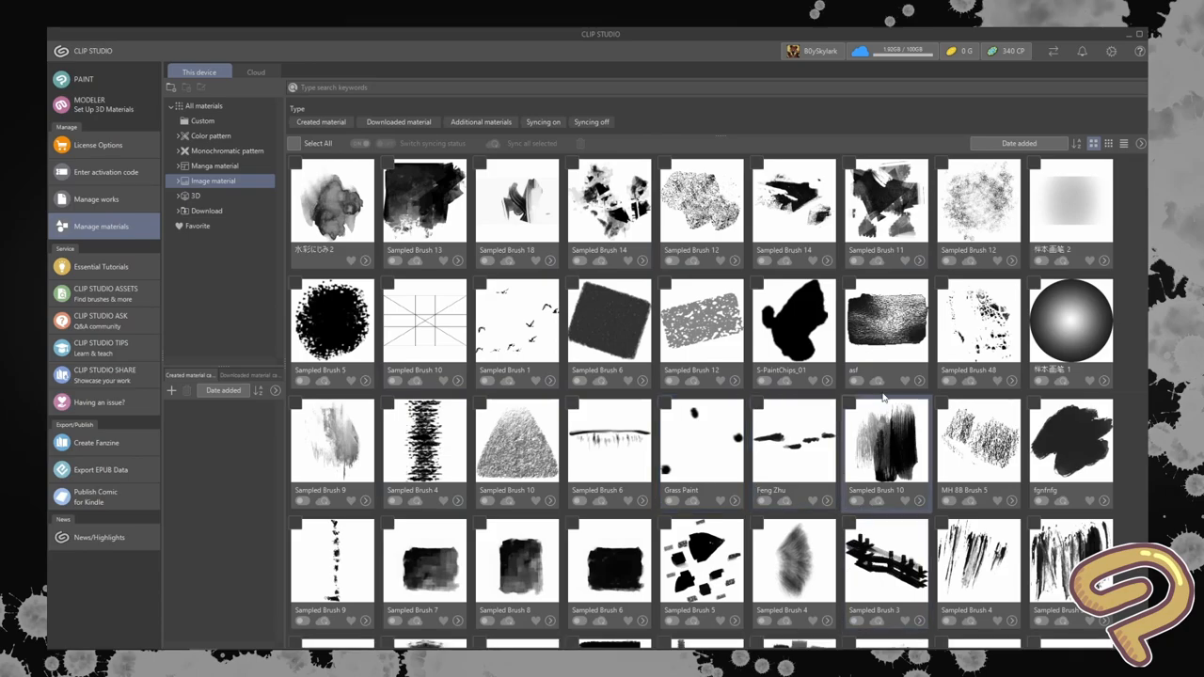
scroll(880, 389, down, 1)
scroll(880, 388, down, 1)
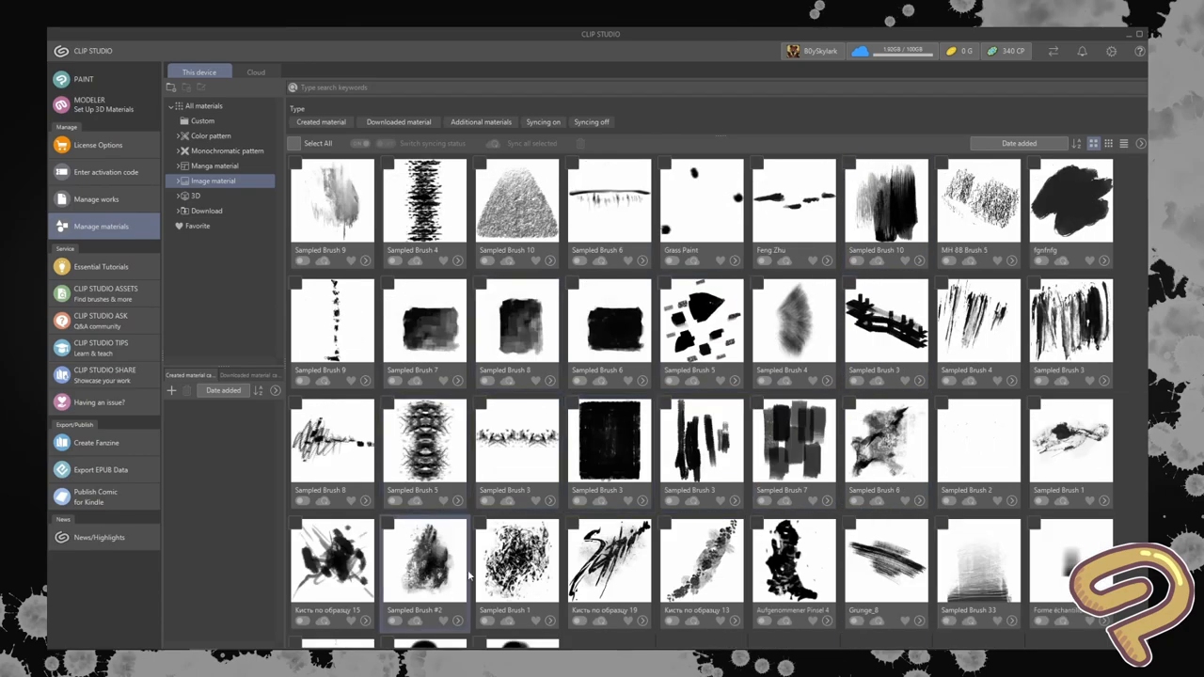
scroll(739, 393, down, 1)
scroll(740, 393, down, 1)
scroll(739, 394, up, 4)
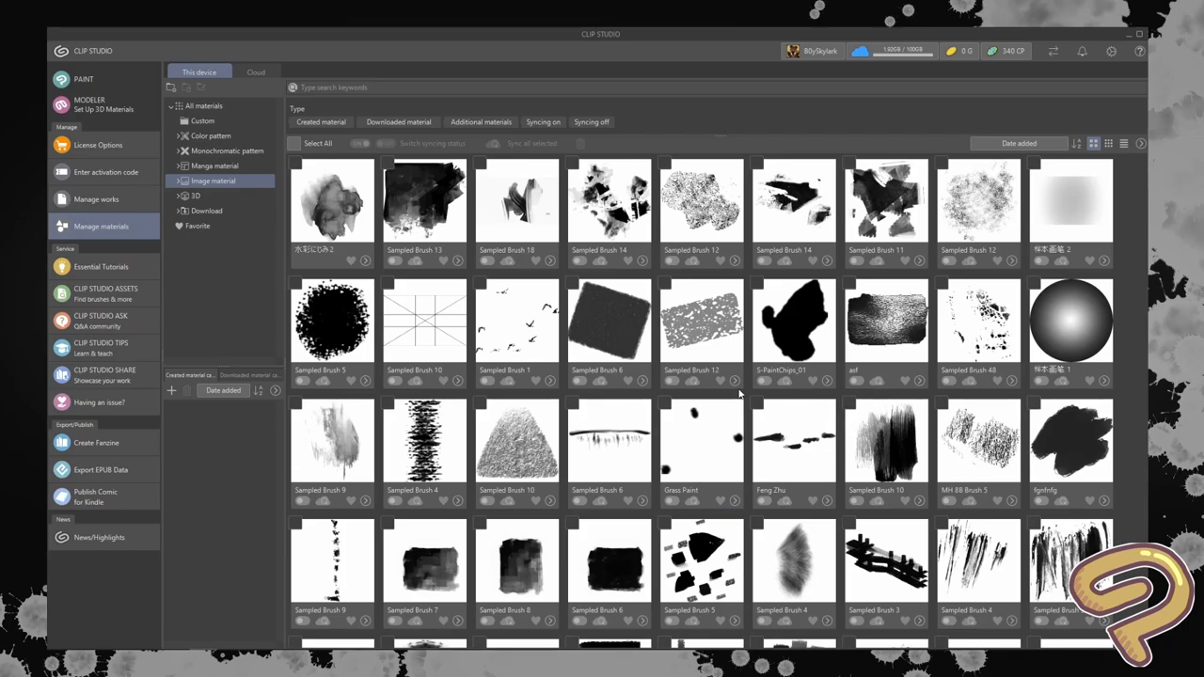
scroll(740, 394, down, 5)
scroll(740, 393, down, 5)
scroll(740, 394, down, 3)
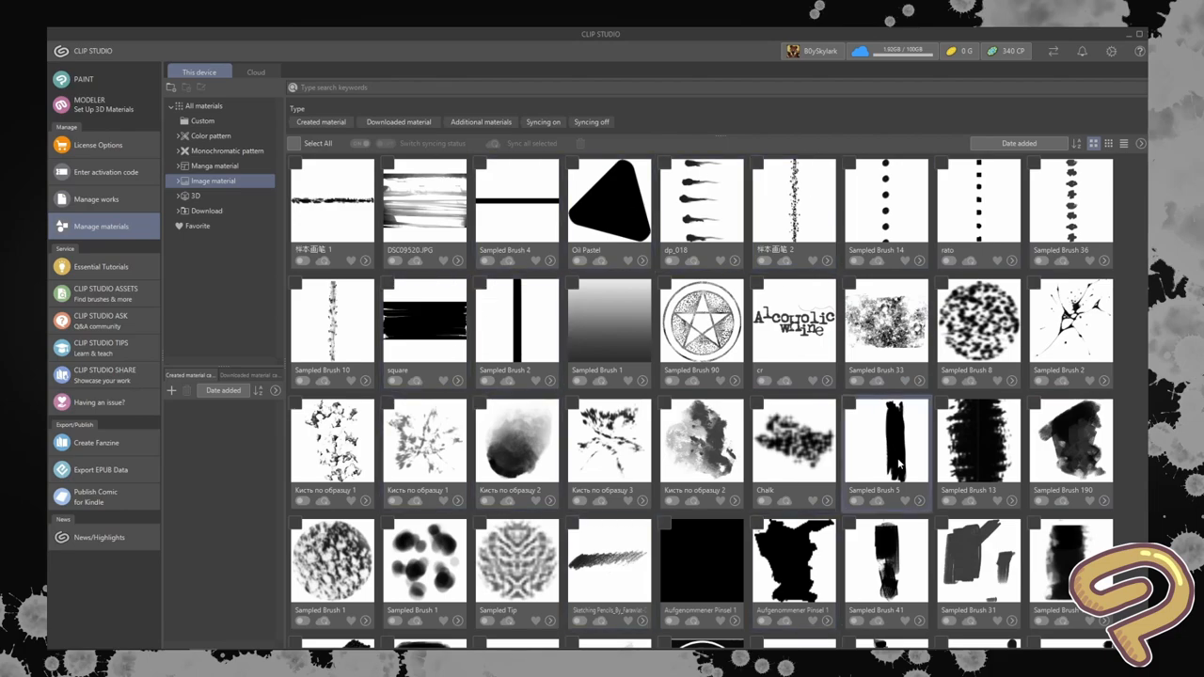
Step: Browse 3D and Download materials, mark a downloaded brush, then view the empty Favorite materials
click(195, 196)
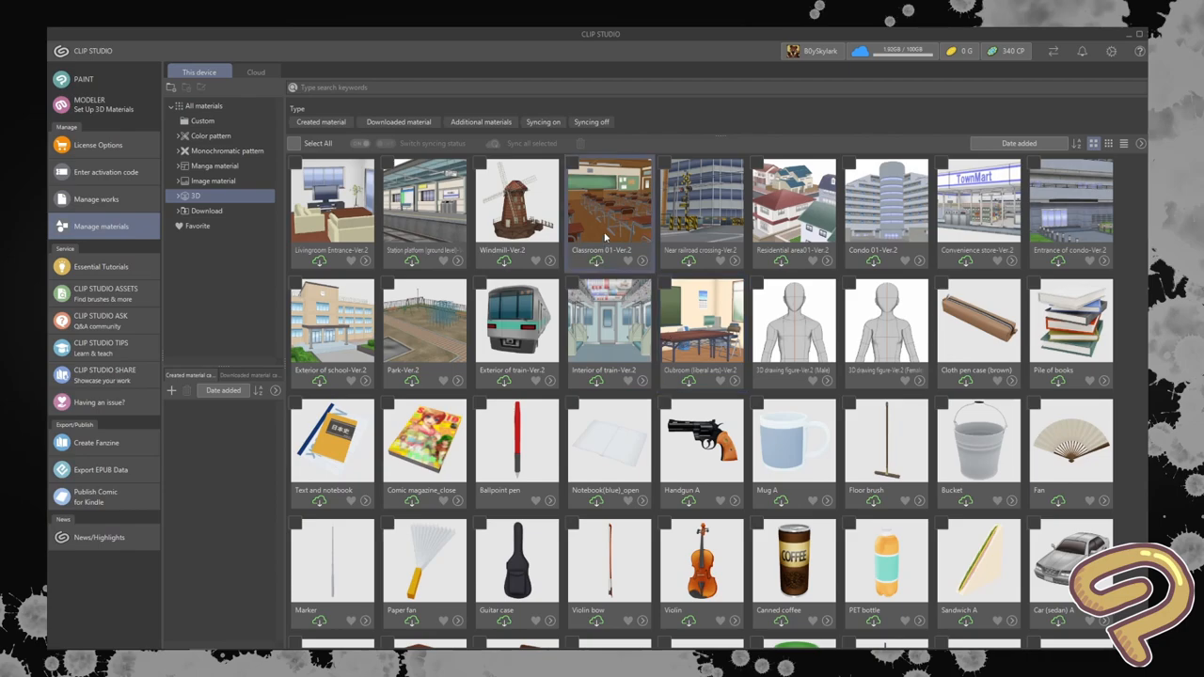
click(207, 211)
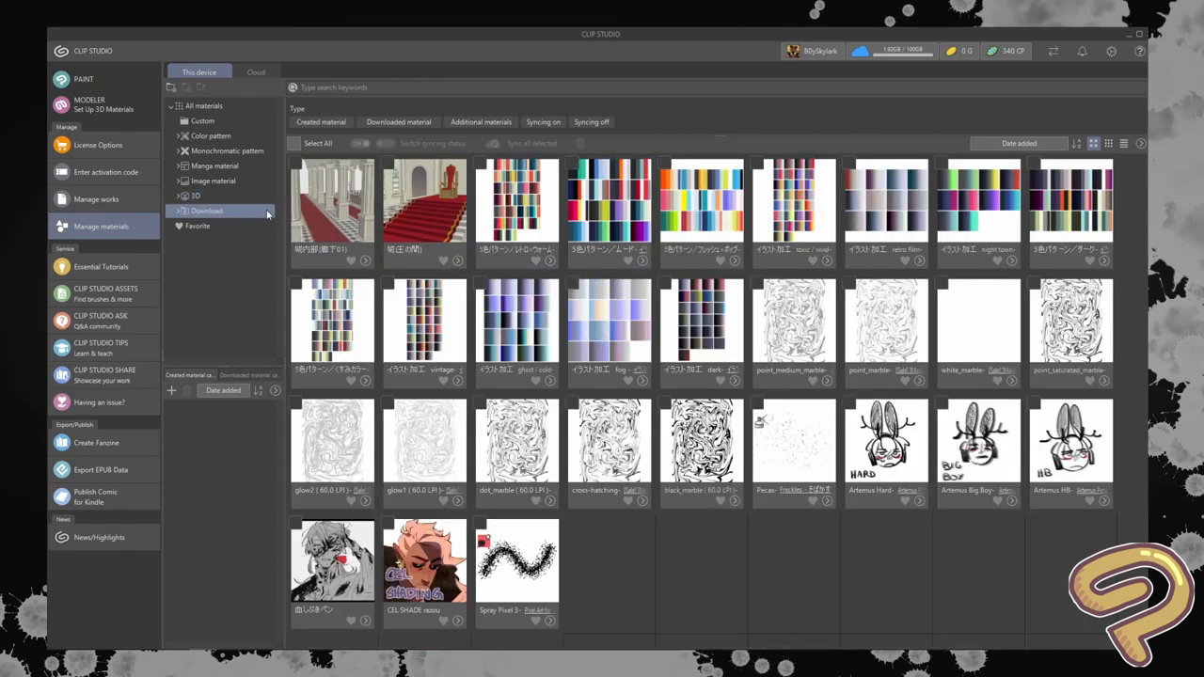
scroll(516, 357, down, 3)
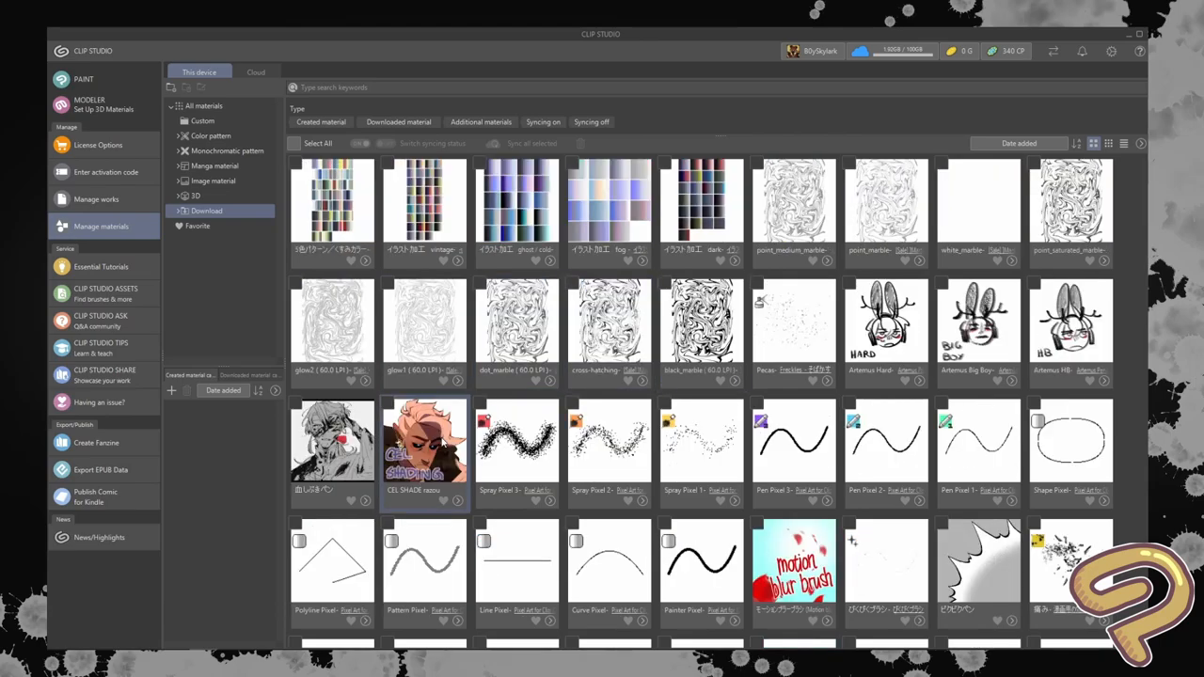
scroll(884, 414, down, 5)
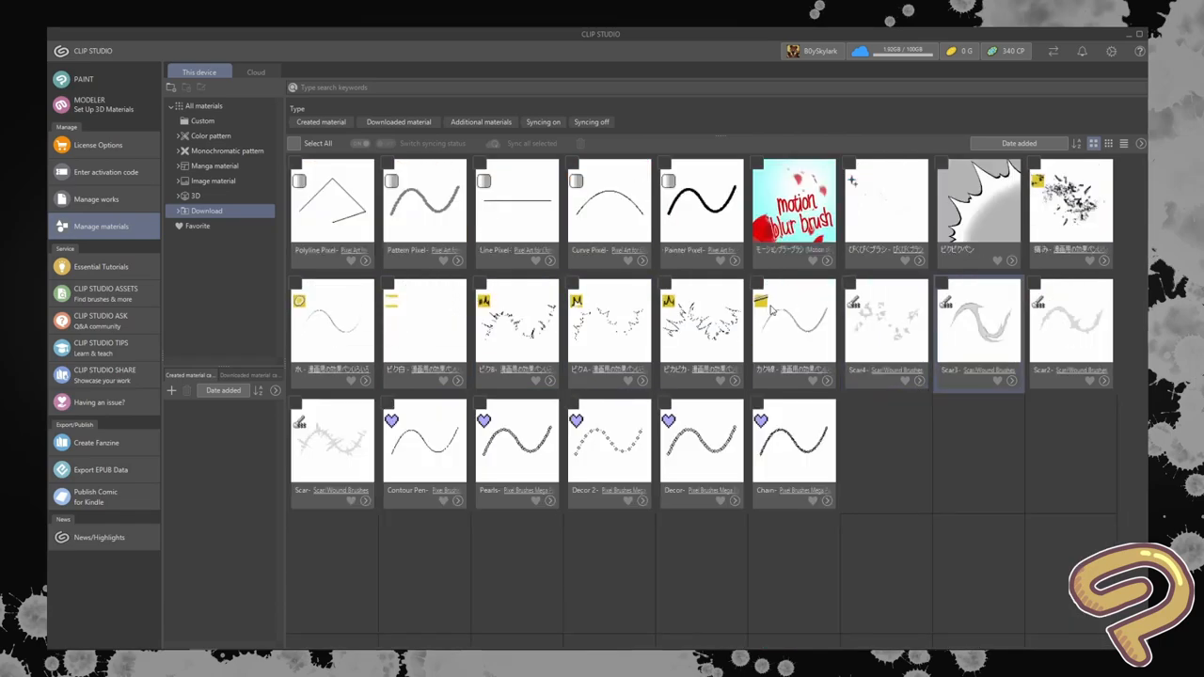
scroll(932, 380, down, 3)
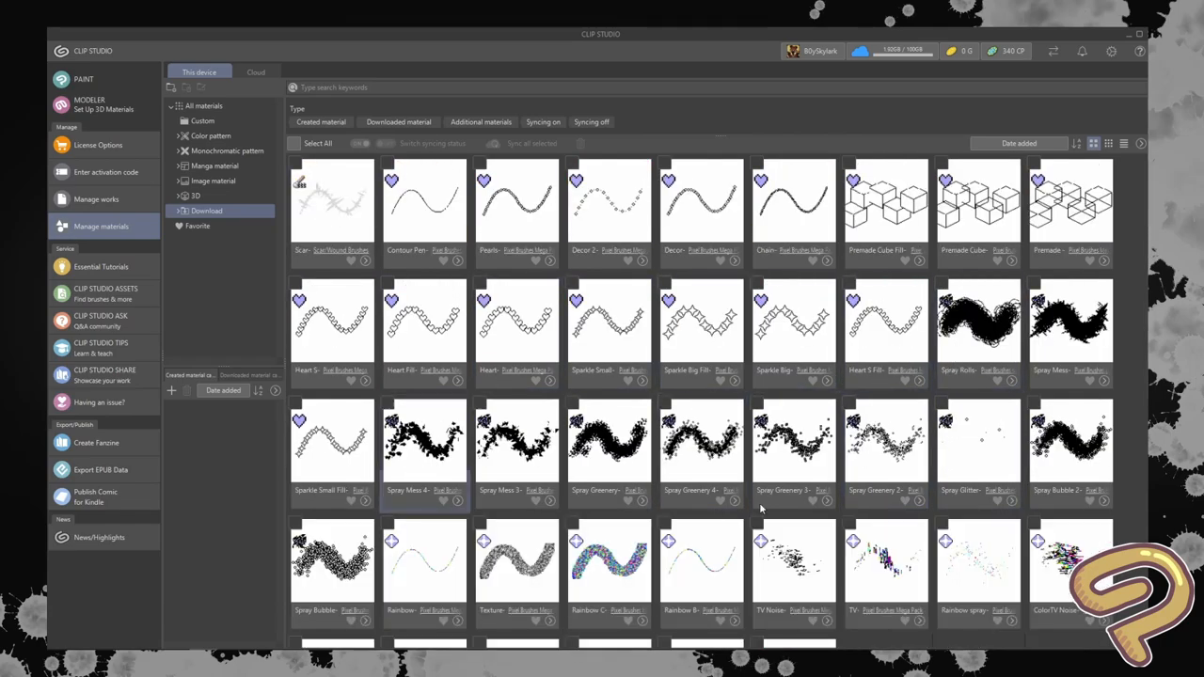
scroll(777, 504, down, 5)
scroll(753, 470, down, 5)
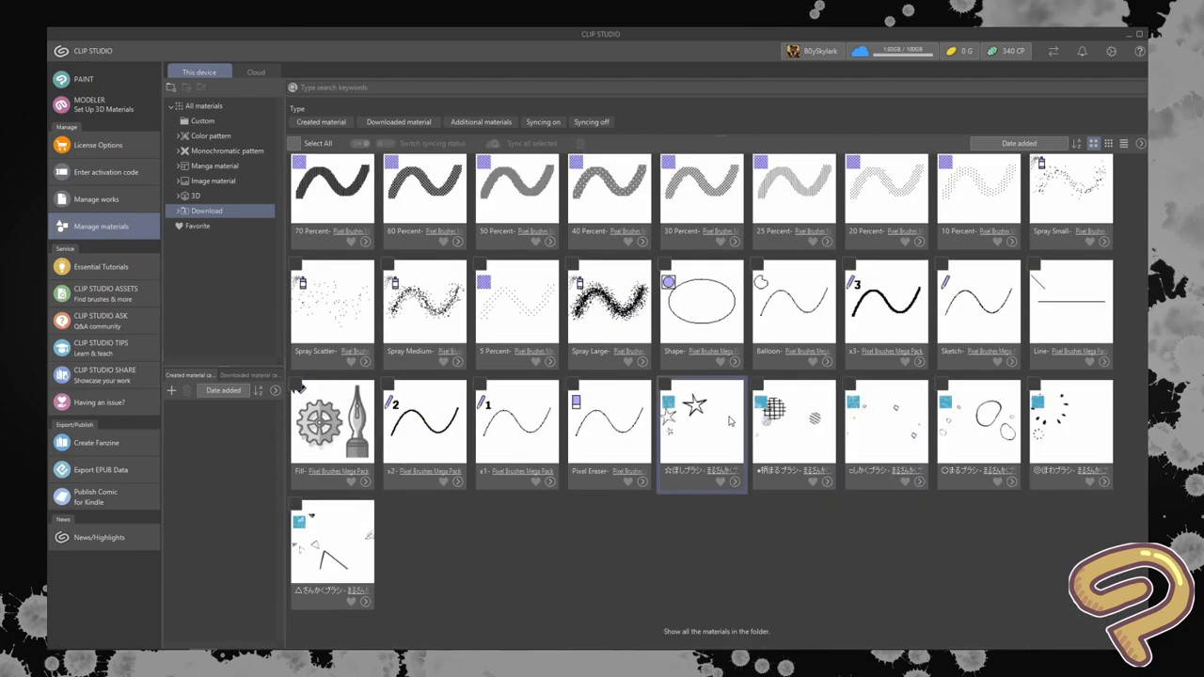
click(885, 423)
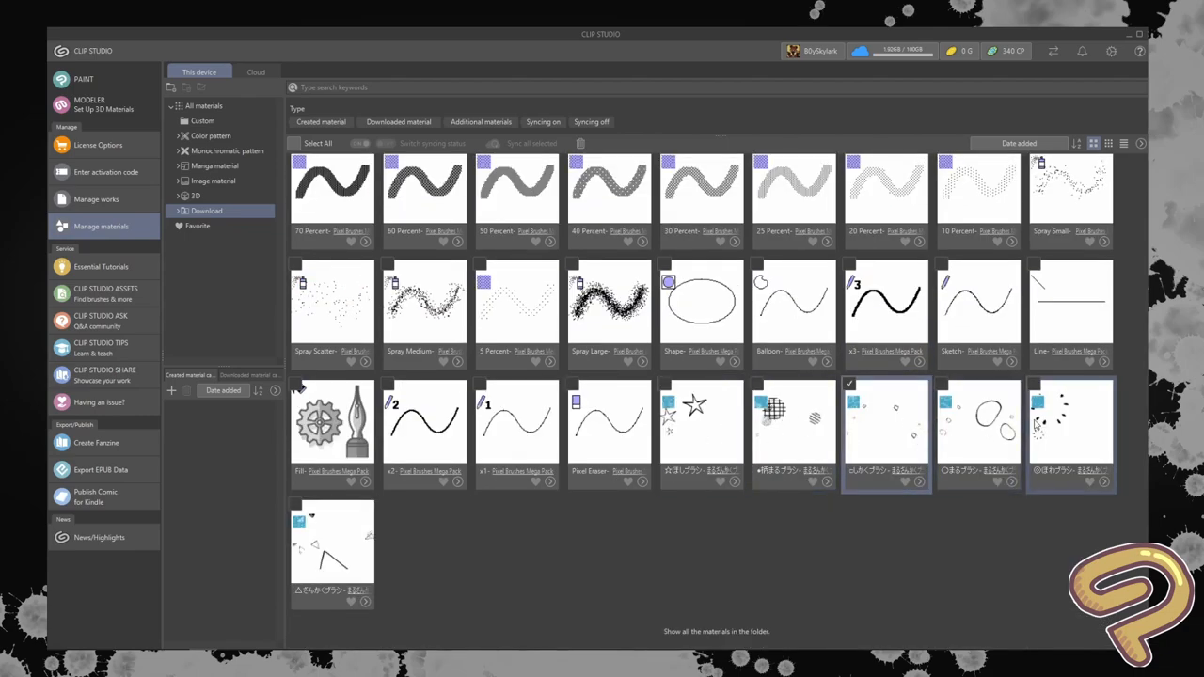
click(198, 226)
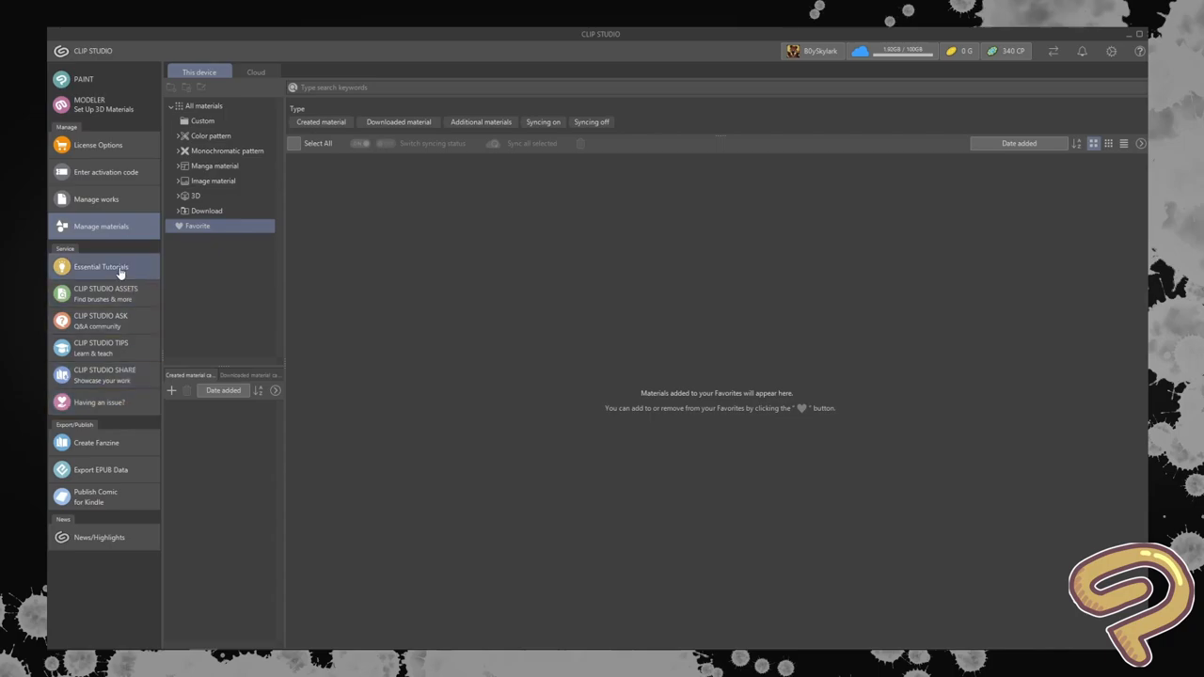
Step: Enter the CLIP STUDIO ASSETS store and clear an accidental text selection on the New materials row
click(106, 293)
scroll(1124, 437, down, 1)
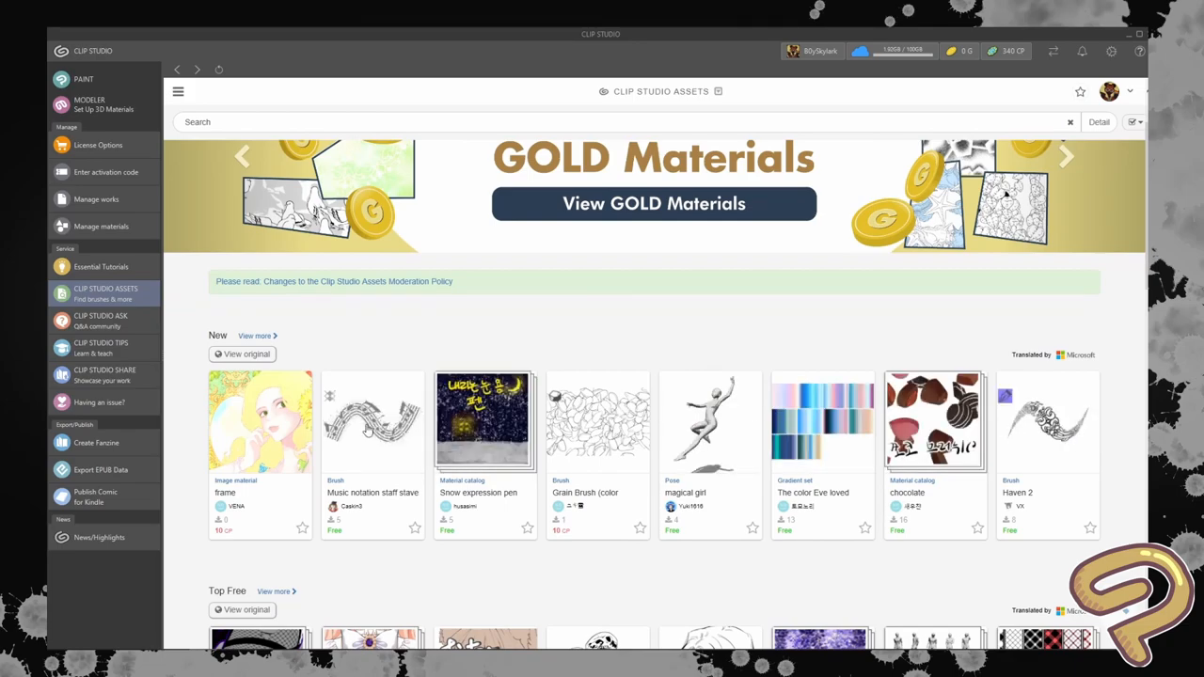
scroll(268, 419, down, 2)
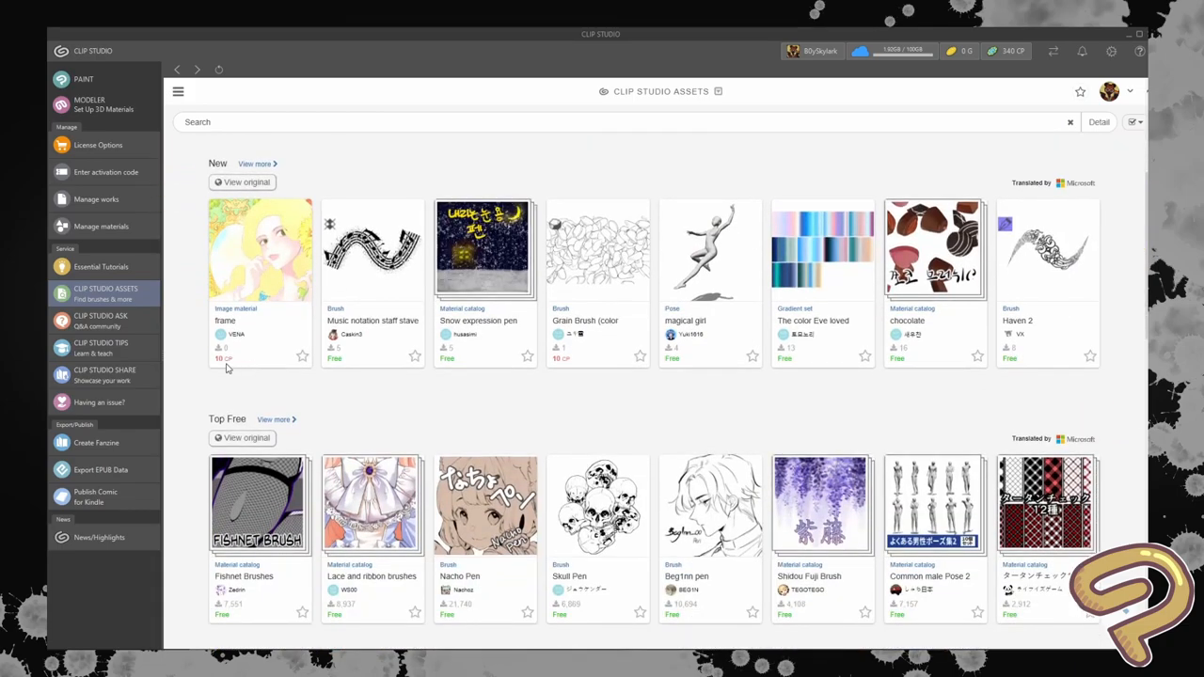
drag(232, 364, 208, 364)
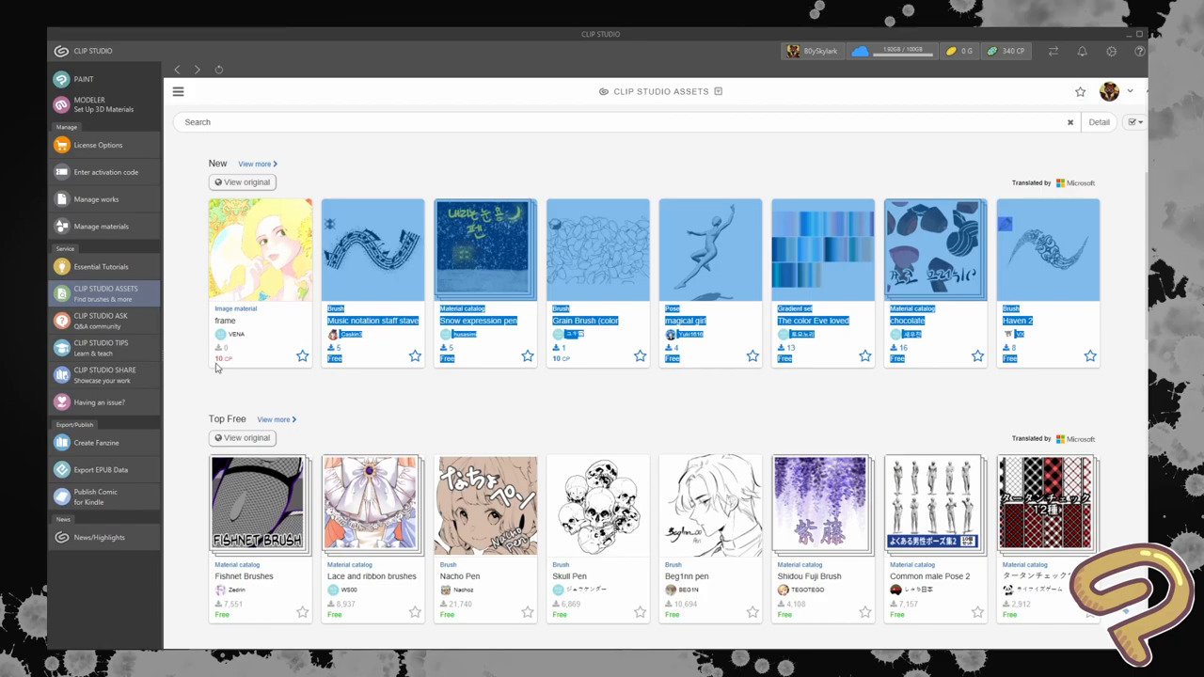
click(222, 372)
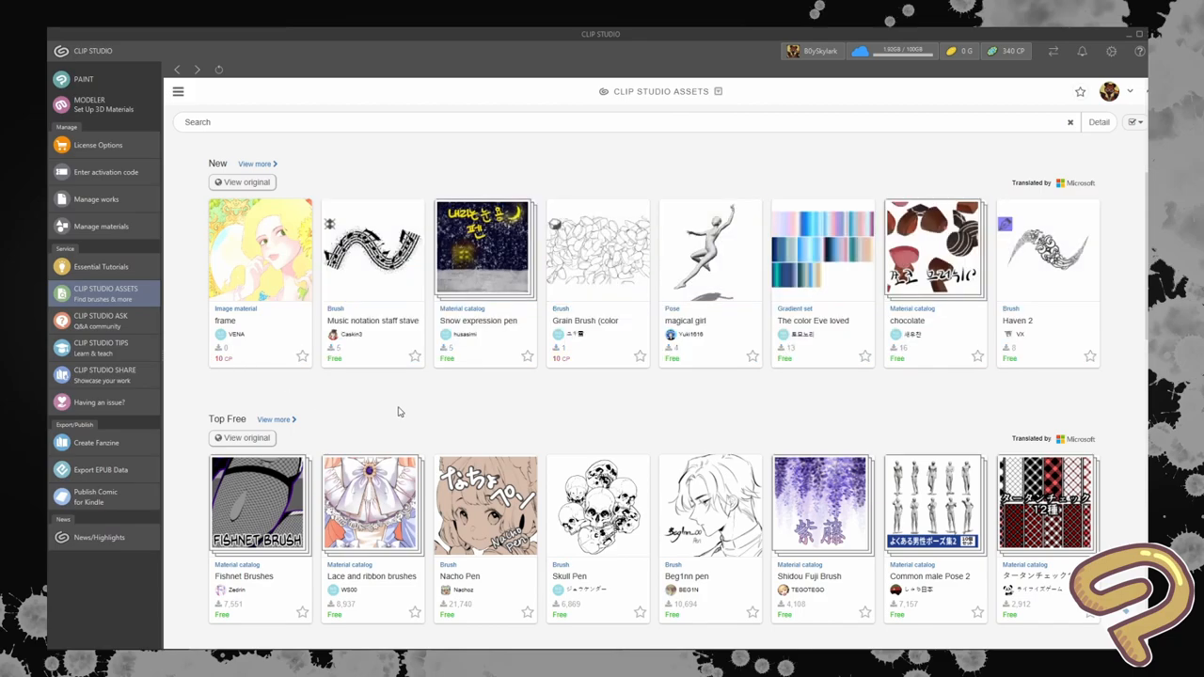
scroll(398, 411, up, 1)
scroll(398, 411, down, 3)
scroll(489, 374, down, 2)
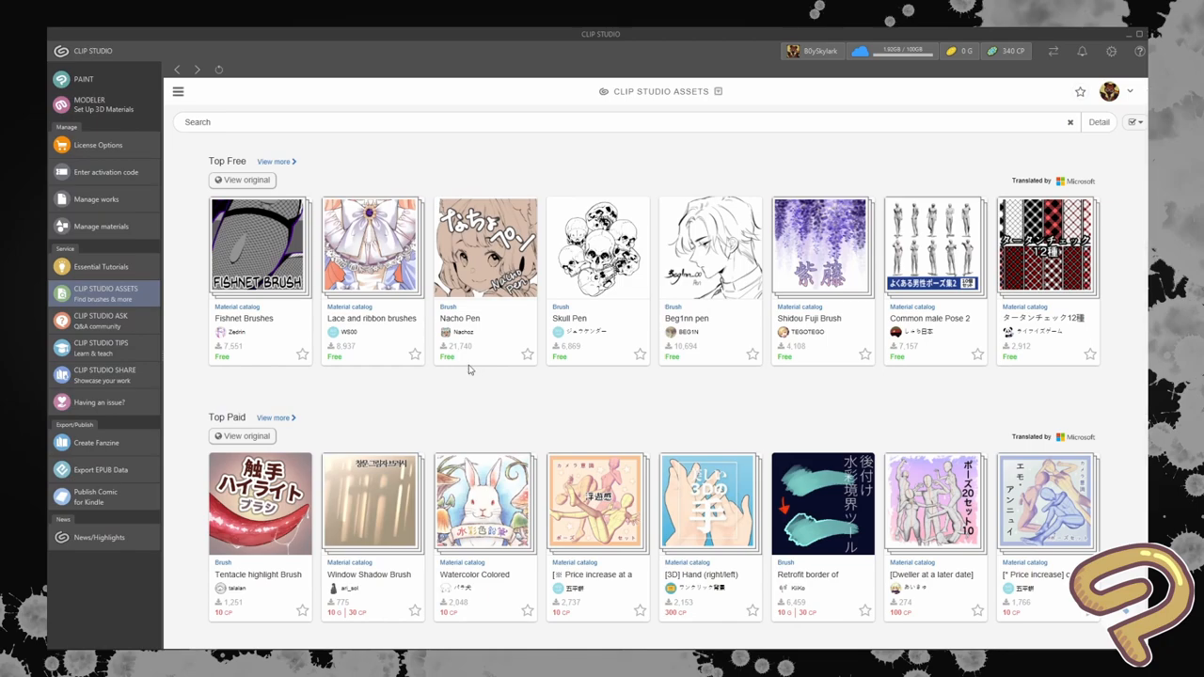
scroll(470, 370, down, 2)
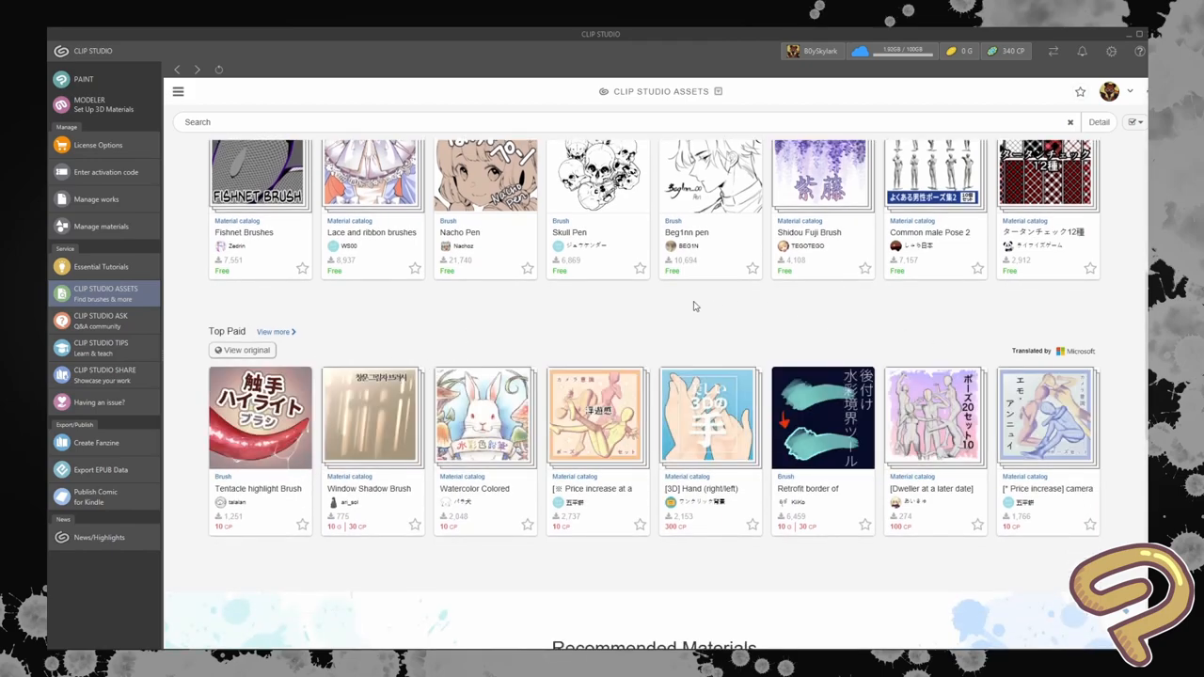
scroll(499, 351, up, 3)
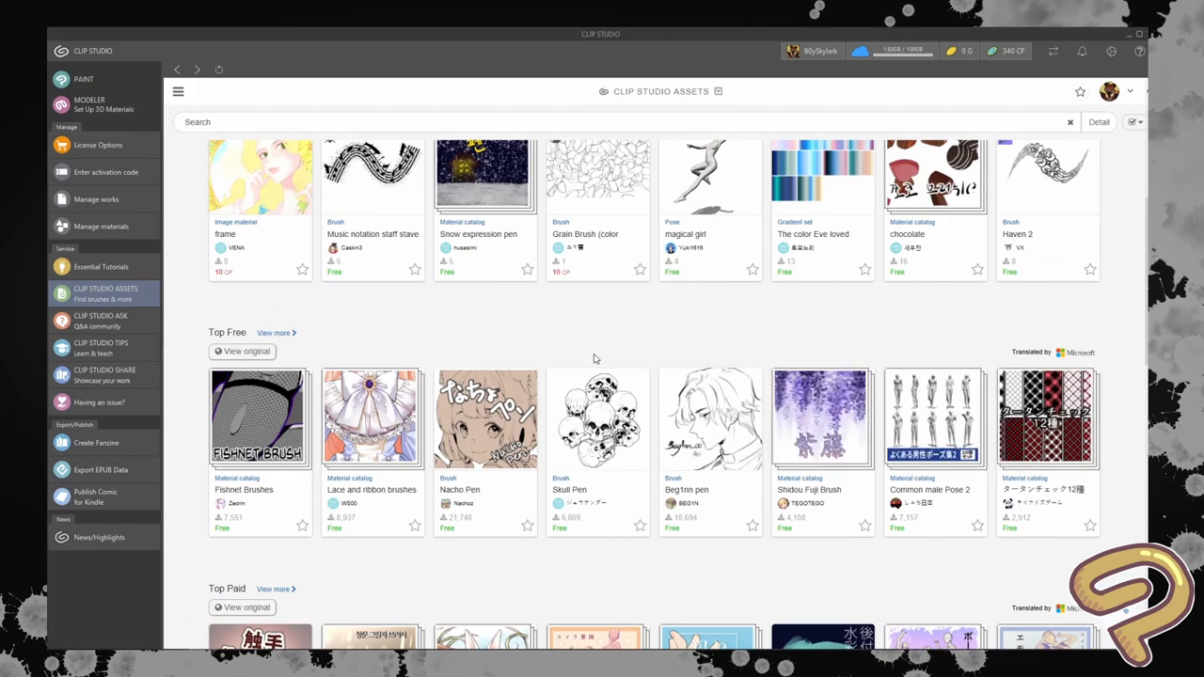
scroll(589, 359, up, 2)
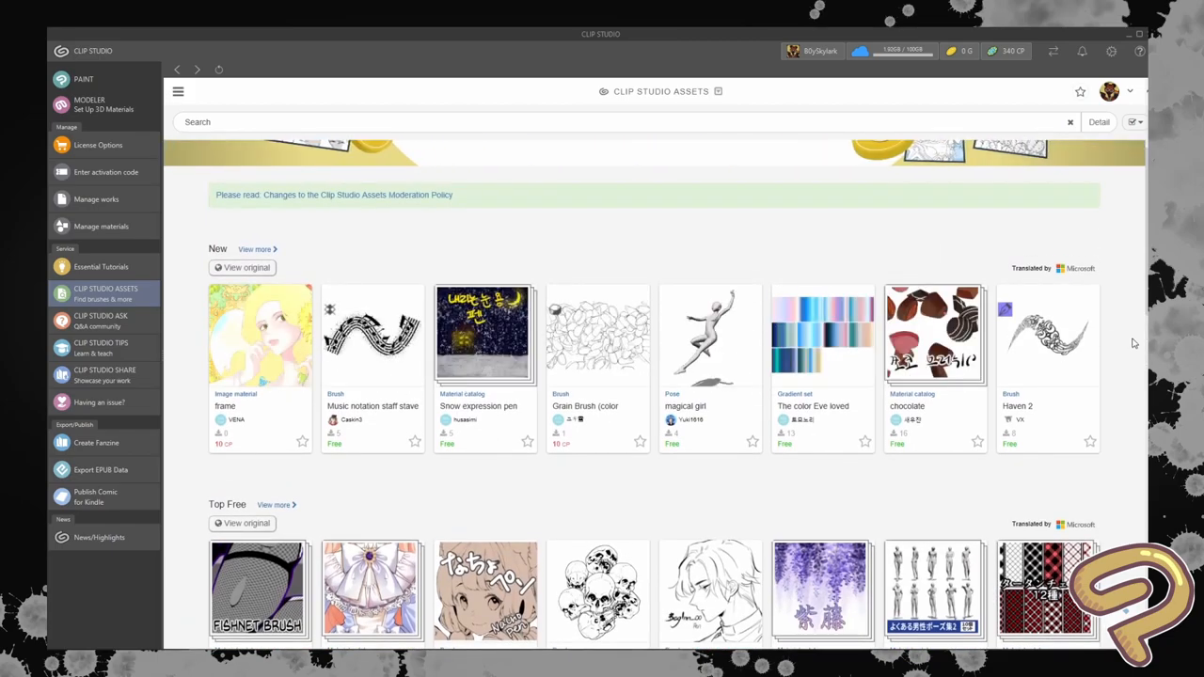
scroll(573, 497, down, 2)
scroll(545, 376, up, 4)
scroll(533, 372, down, 1)
scroll(533, 371, down, 2)
scroll(532, 372, down, 2)
scroll(533, 372, down, 2)
scroll(532, 372, down, 2)
scroll(533, 372, down, 2)
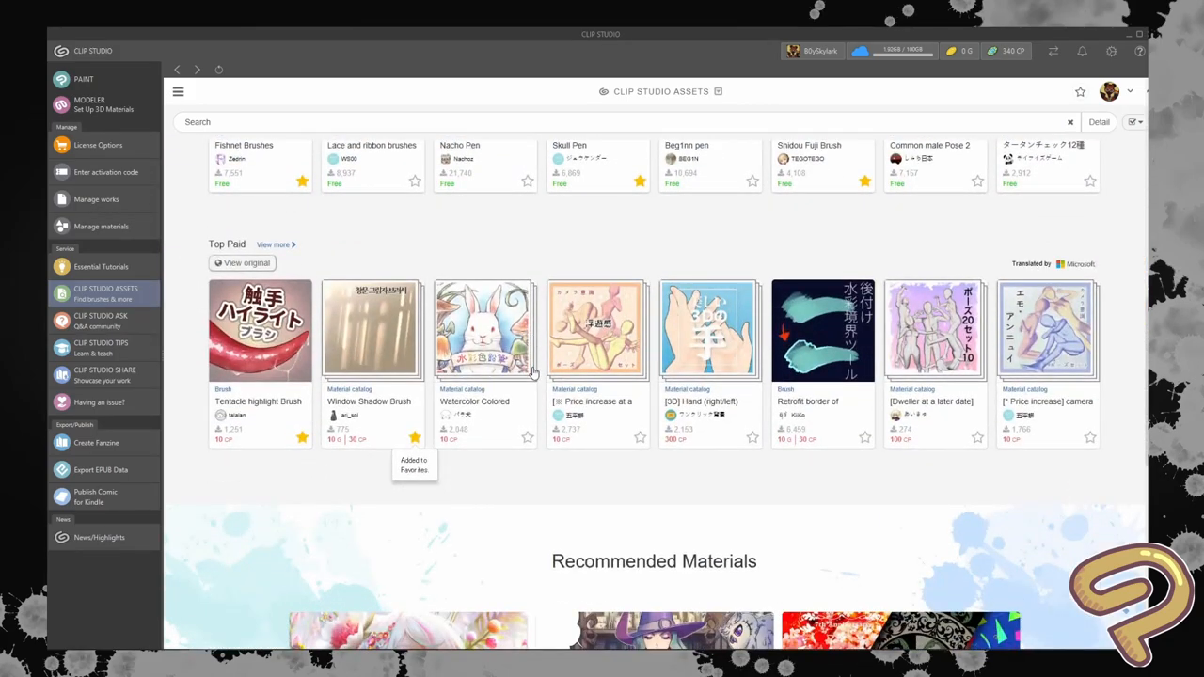
scroll(533, 372, up, 2)
scroll(533, 371, up, 2)
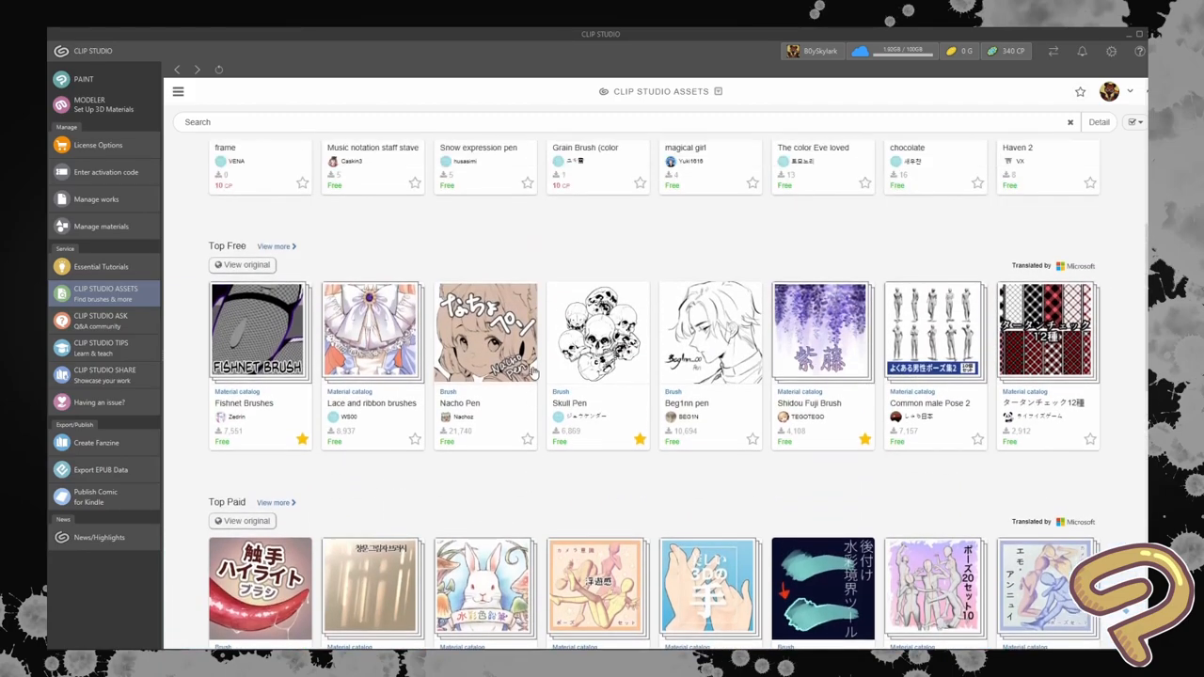
scroll(532, 371, up, 1)
scroll(532, 372, up, 1)
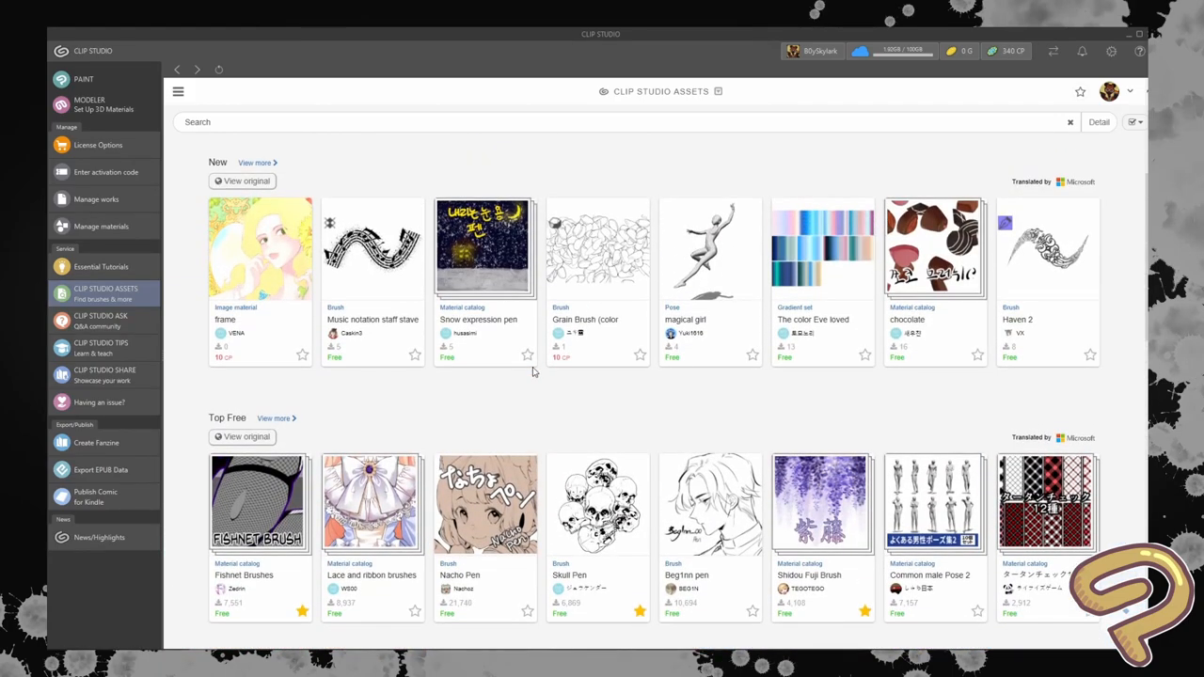
scroll(533, 371, down, 3)
scroll(533, 372, down, 3)
scroll(533, 372, down, 2)
scroll(361, 343, up, 8)
Step: Focus the Assets search box, then switch to the CLIP STUDIO ASK Q&A community
click(362, 122)
scroll(499, 261, up, 3)
scroll(499, 261, up, 1)
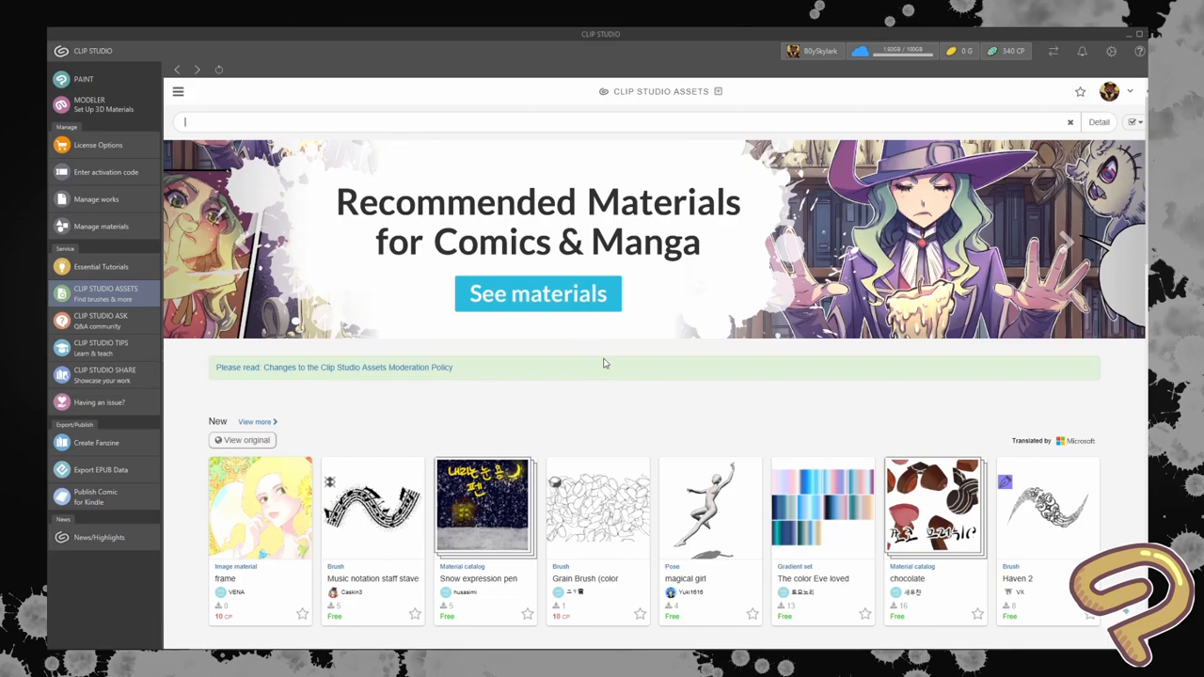
scroll(666, 397, down, 5)
scroll(509, 376, down, 5)
scroll(508, 376, down, 5)
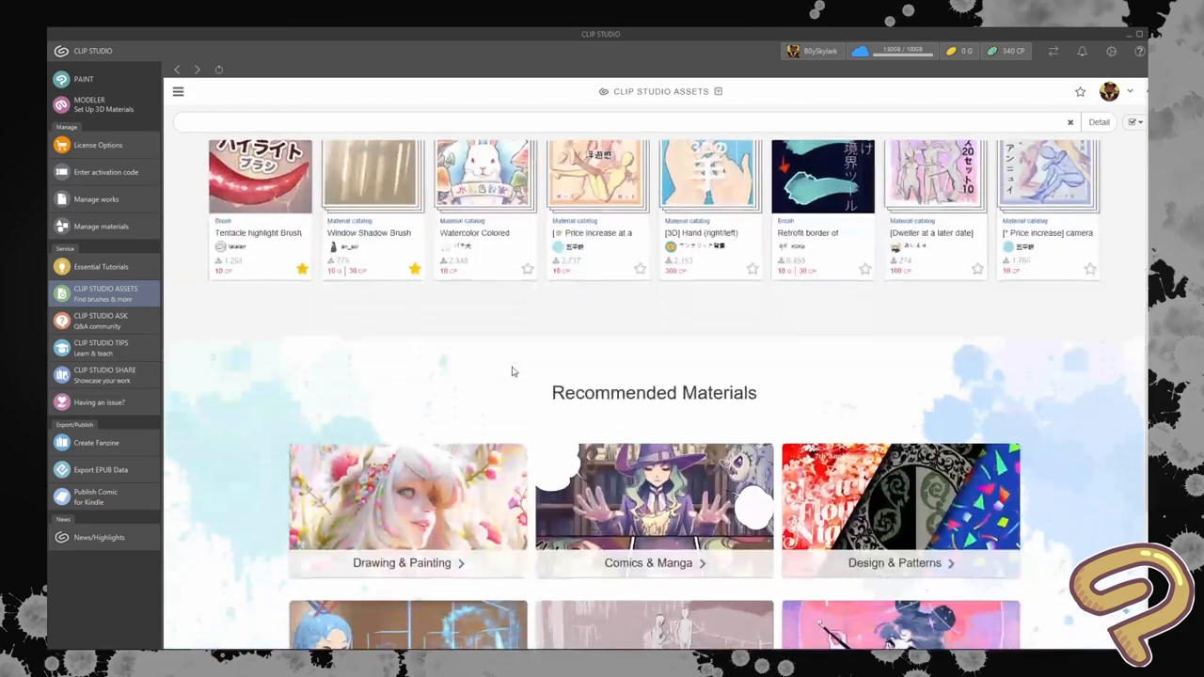
scroll(487, 364, down, 4)
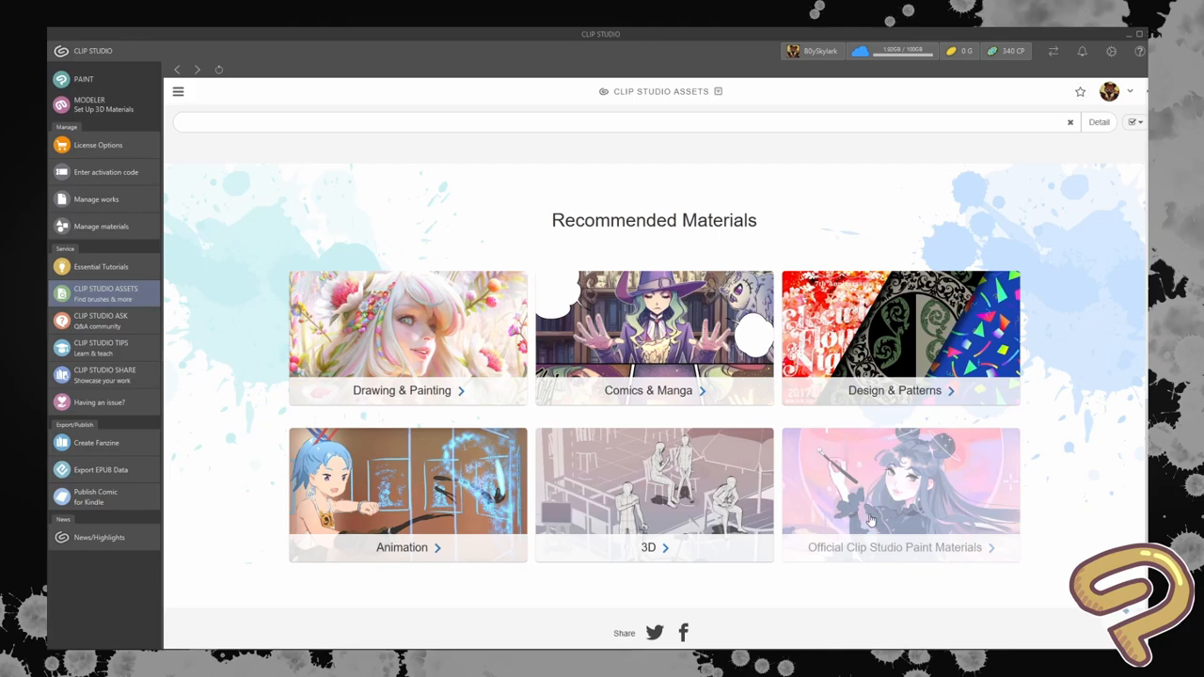
click(103, 321)
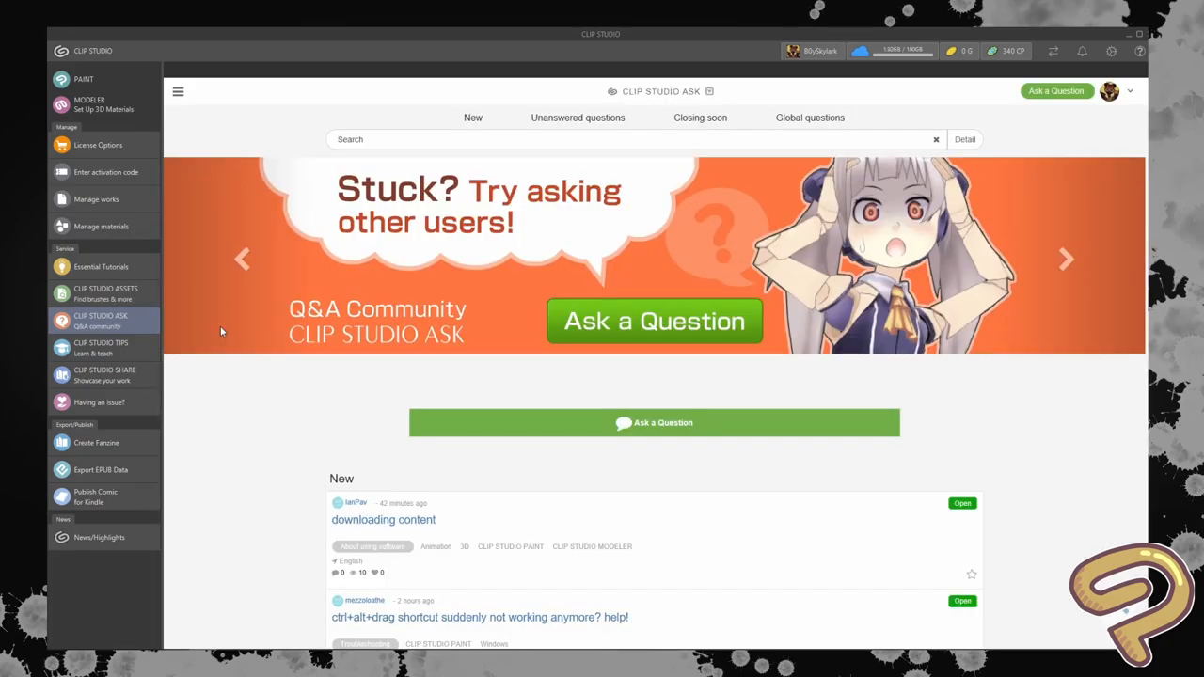
scroll(356, 360, down, 2)
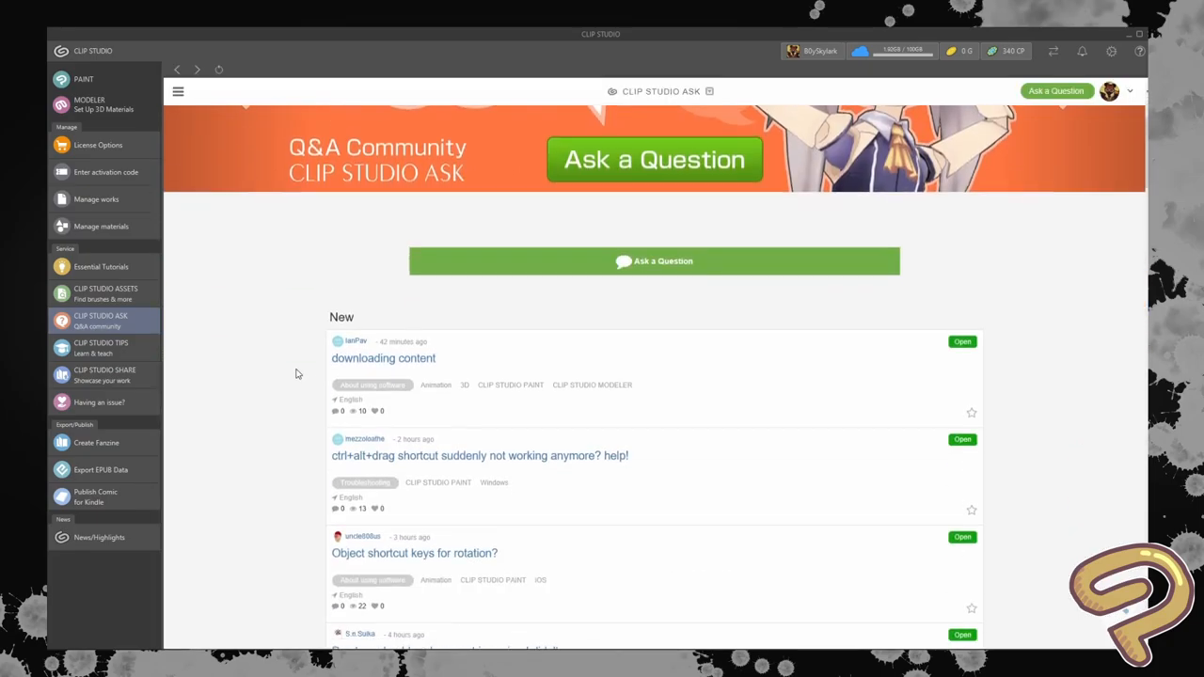
scroll(674, 379, down, 1)
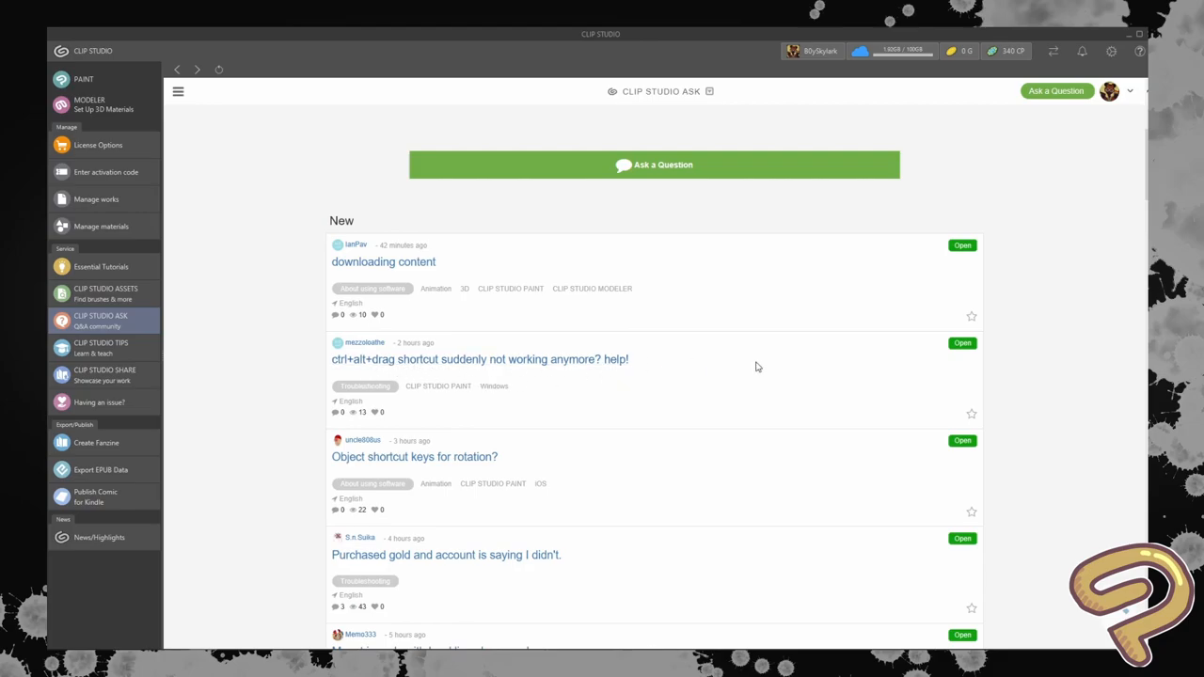
scroll(757, 366, down, 2)
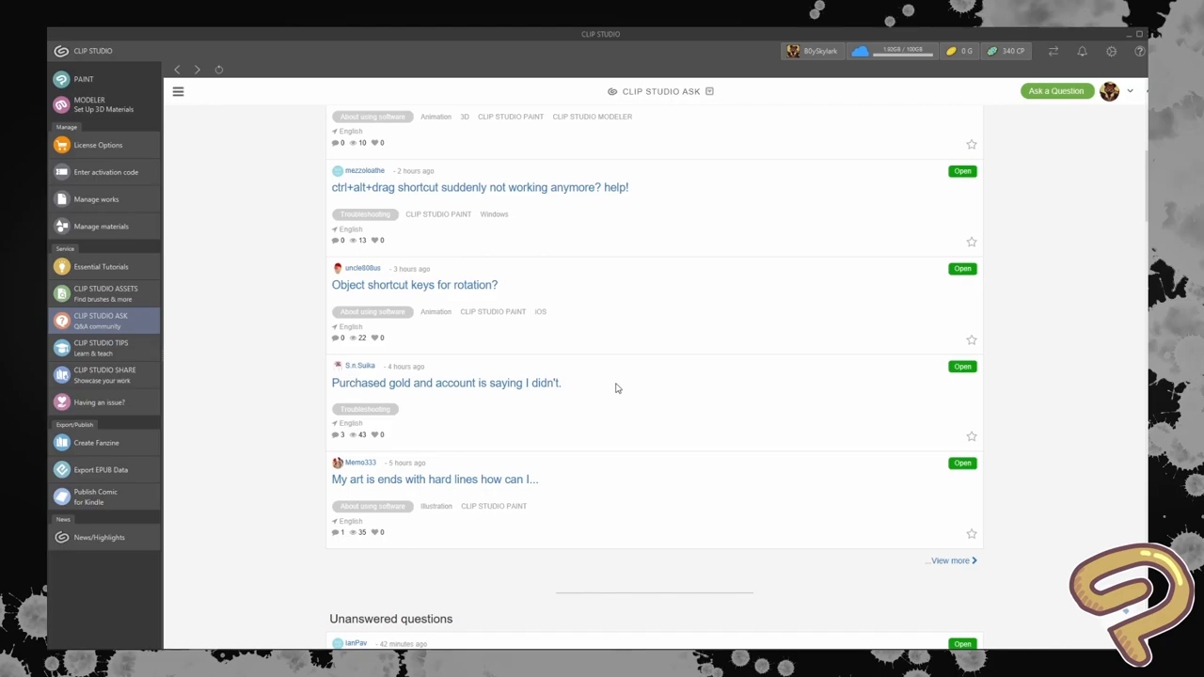
scroll(616, 390, down, 6)
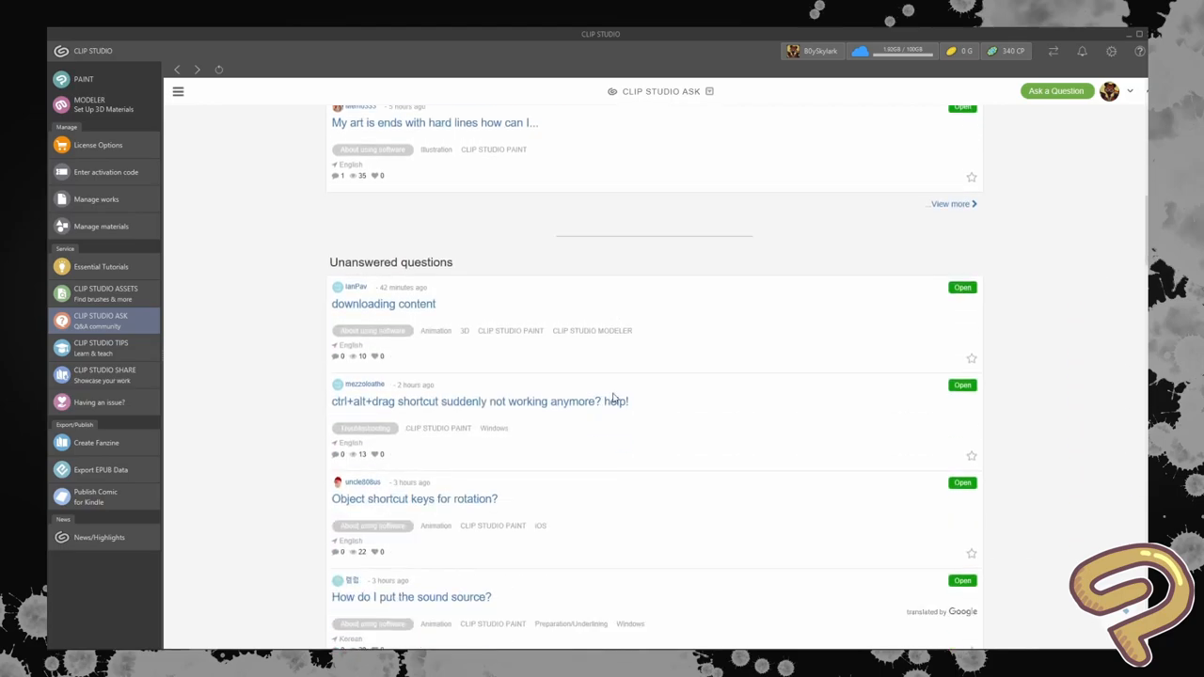
scroll(612, 398, up, 3)
scroll(497, 421, down, 3)
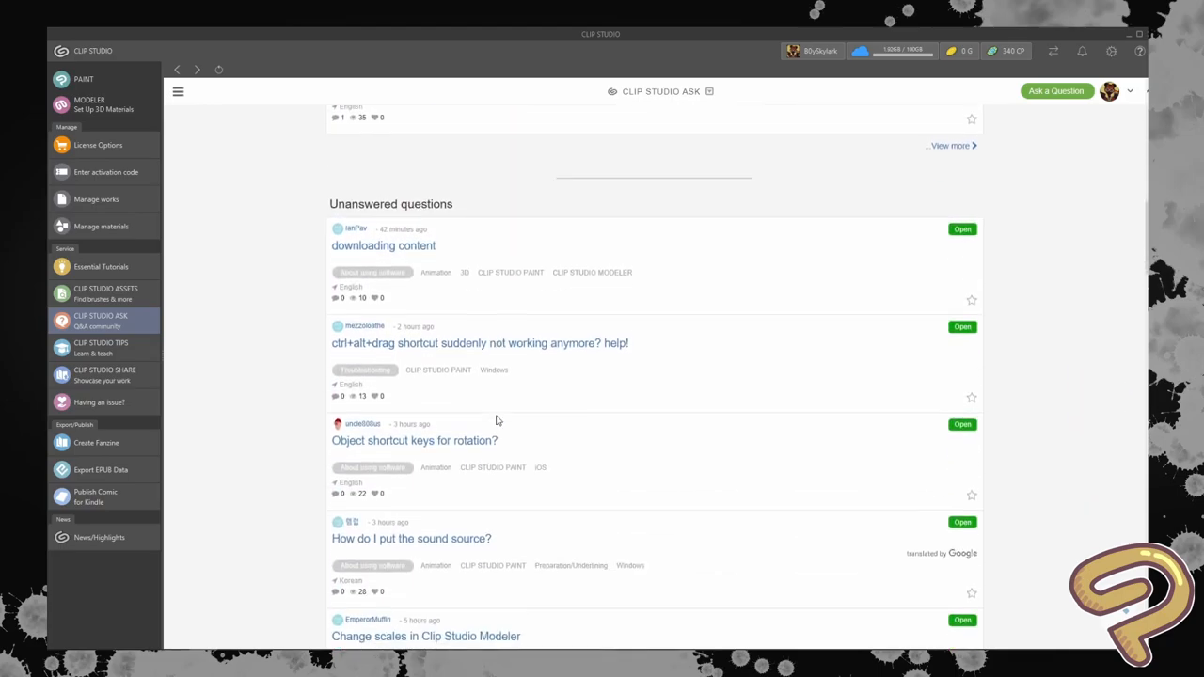
scroll(490, 421, down, 3)
scroll(509, 423, down, 3)
scroll(508, 424, down, 3)
scroll(471, 376, down, 1)
scroll(659, 349, down, 5)
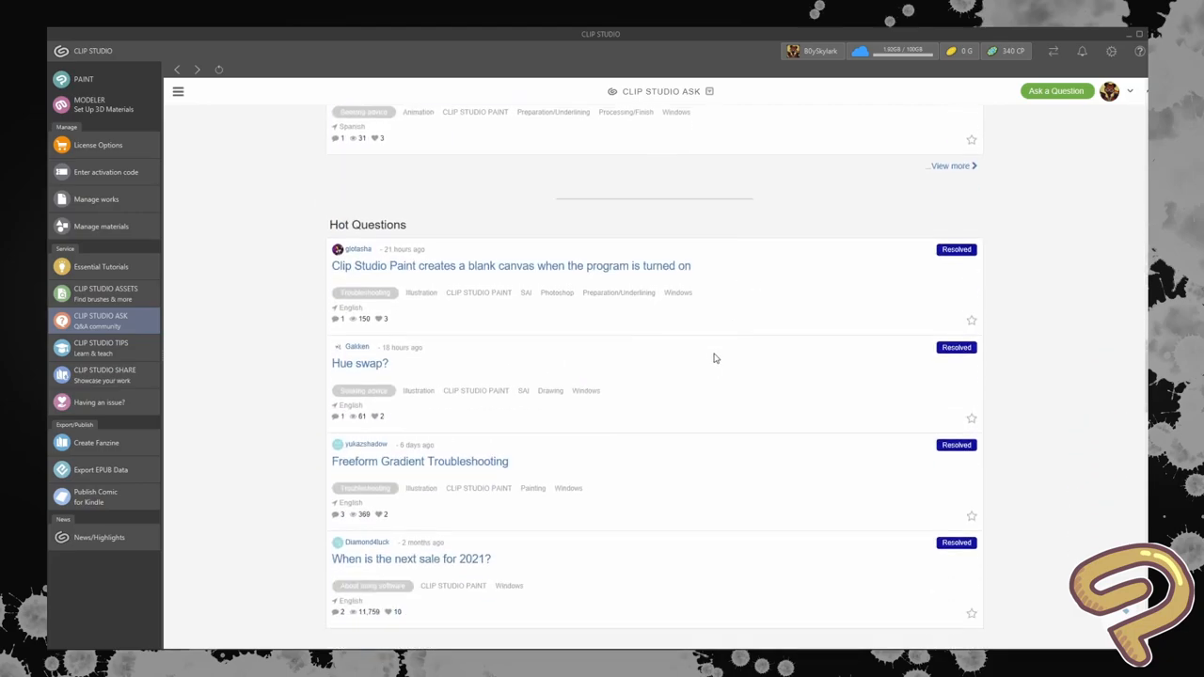
scroll(706, 355, down, 1)
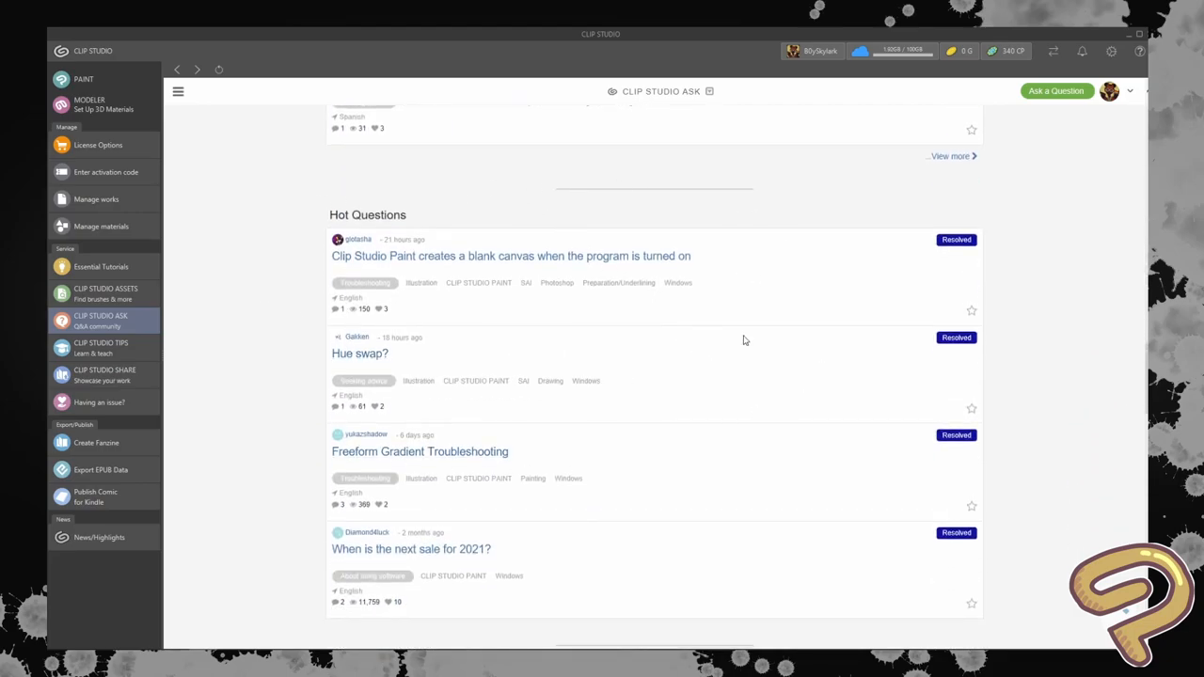
scroll(744, 340, down, 1)
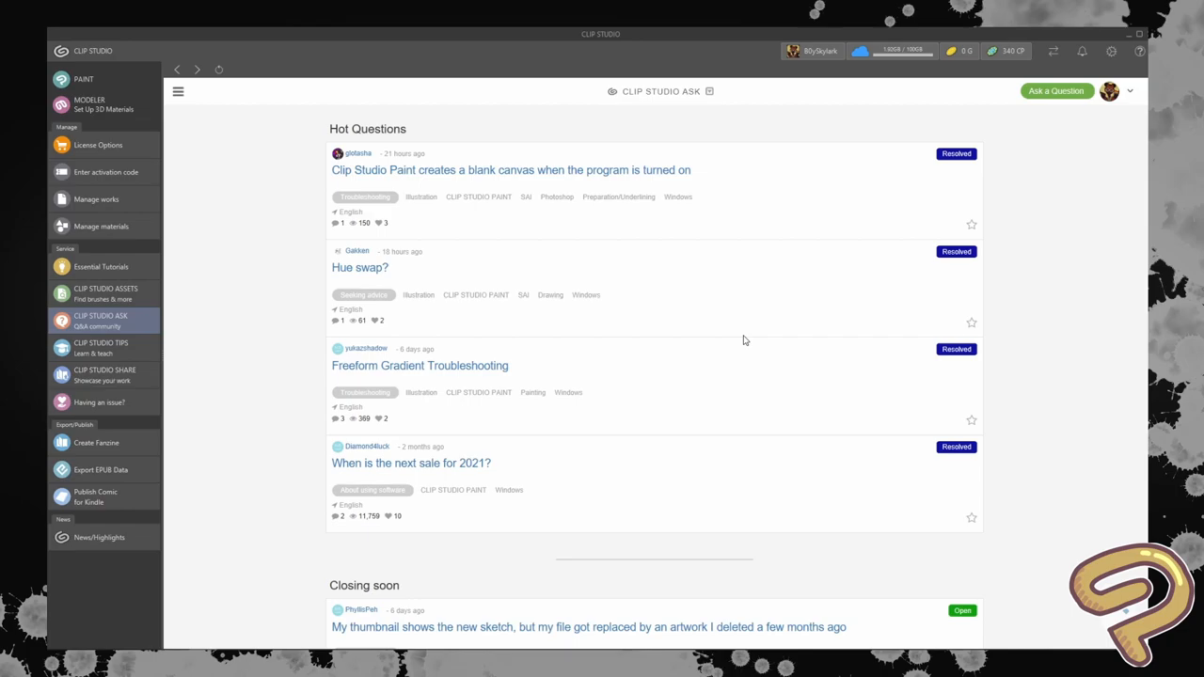
scroll(743, 340, down, 2)
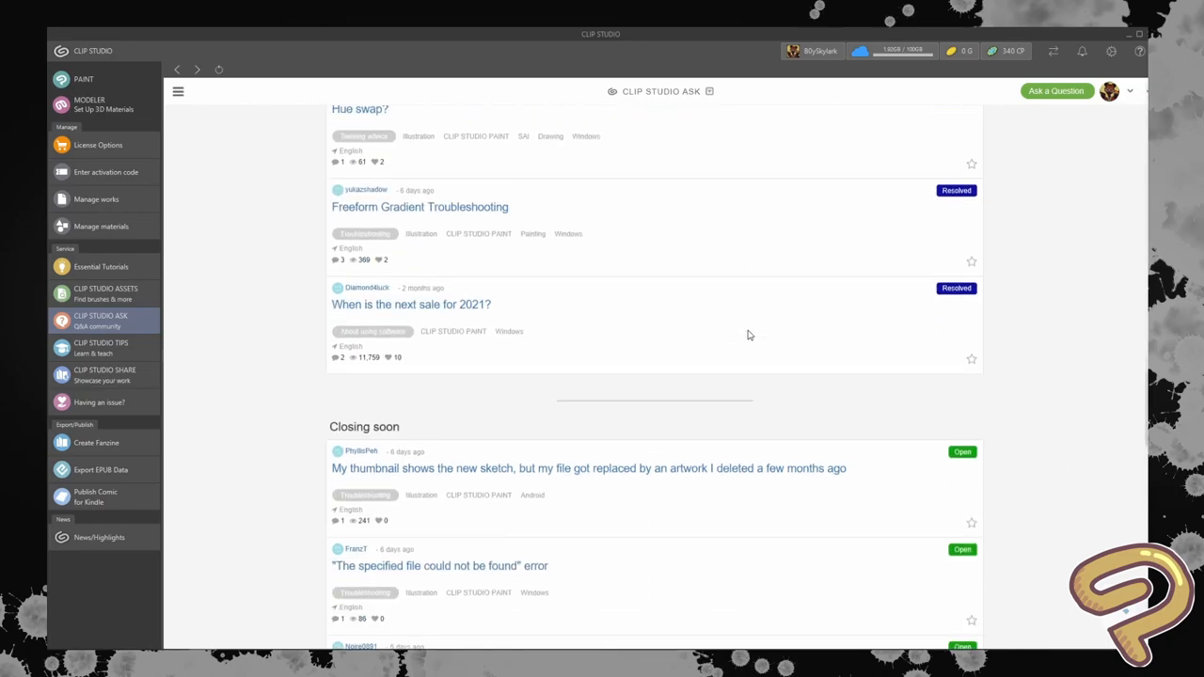
scroll(743, 340, down, 1)
scroll(680, 301, down, 4)
scroll(681, 301, down, 1)
scroll(658, 301, up, 3)
scroll(634, 502, down, 3)
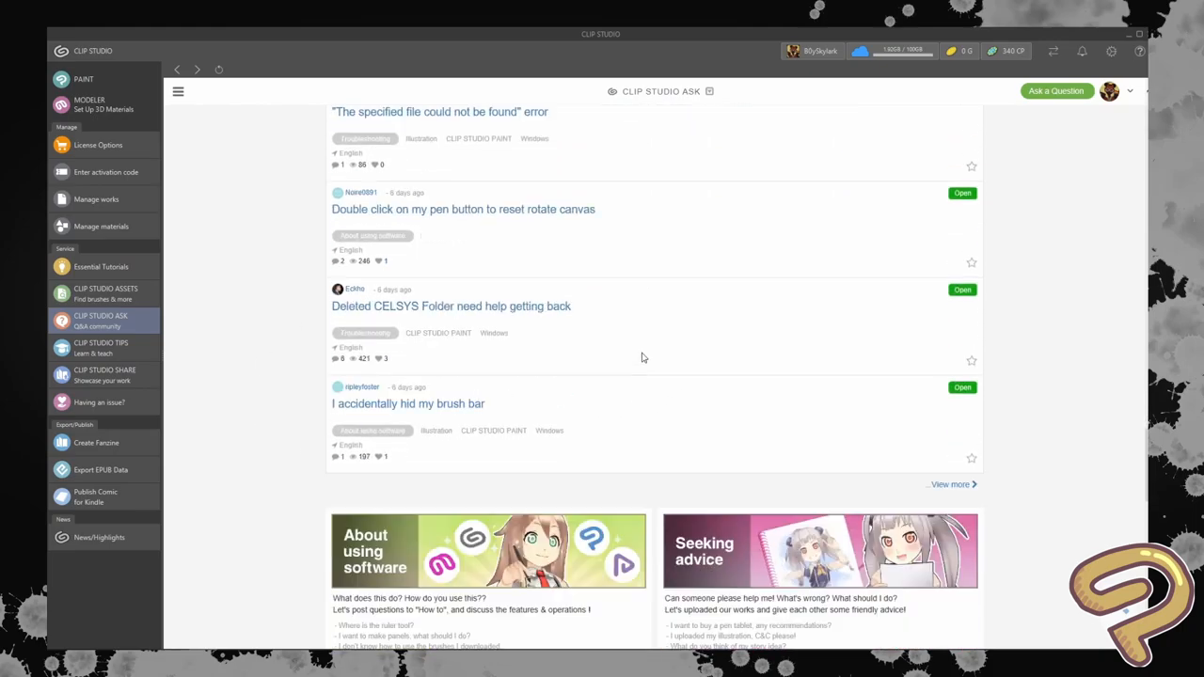
scroll(640, 358, down, 4)
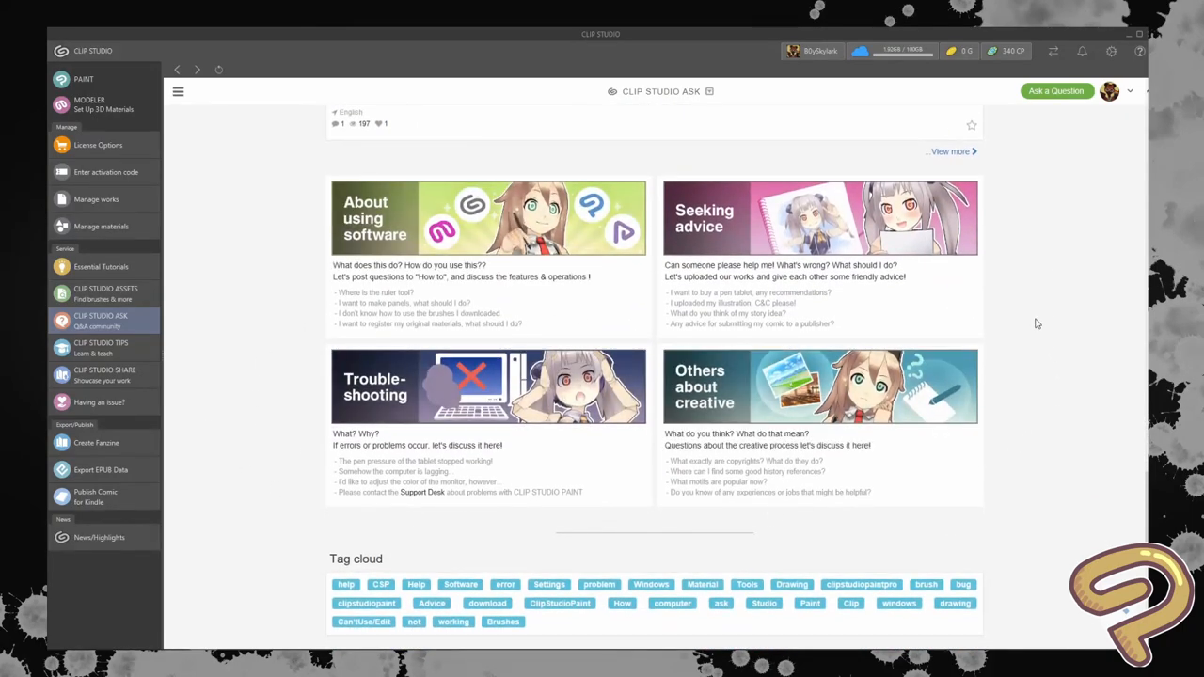
scroll(1042, 314, down, 3)
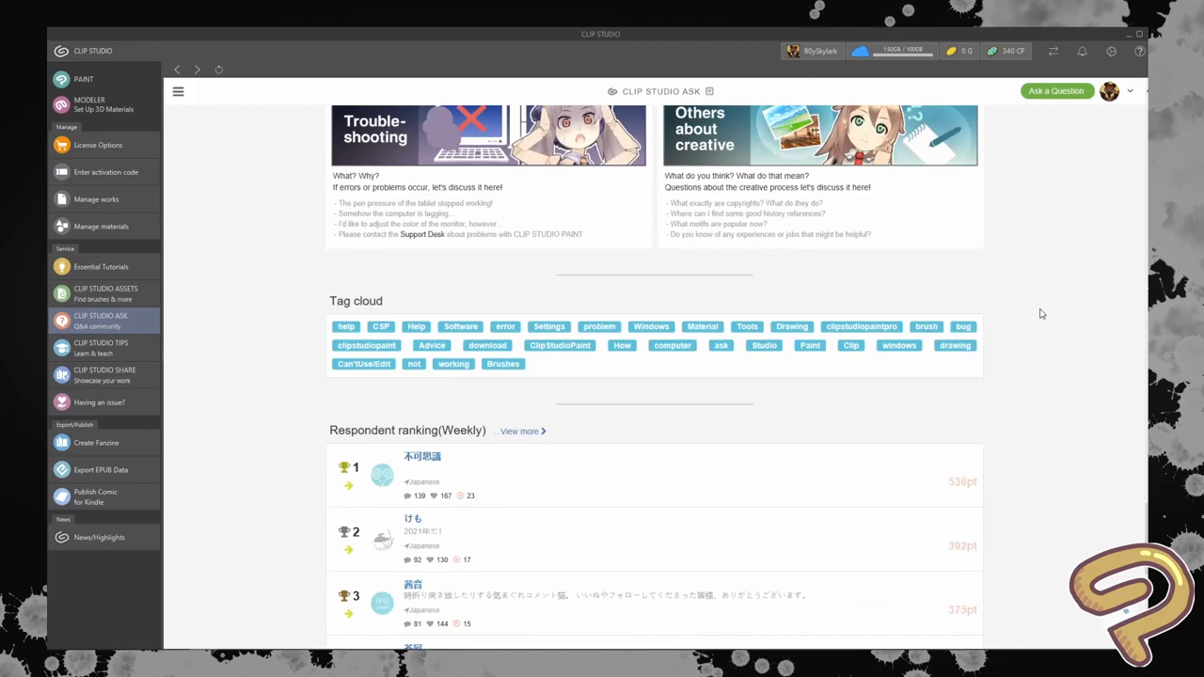
scroll(1042, 313, down, 3)
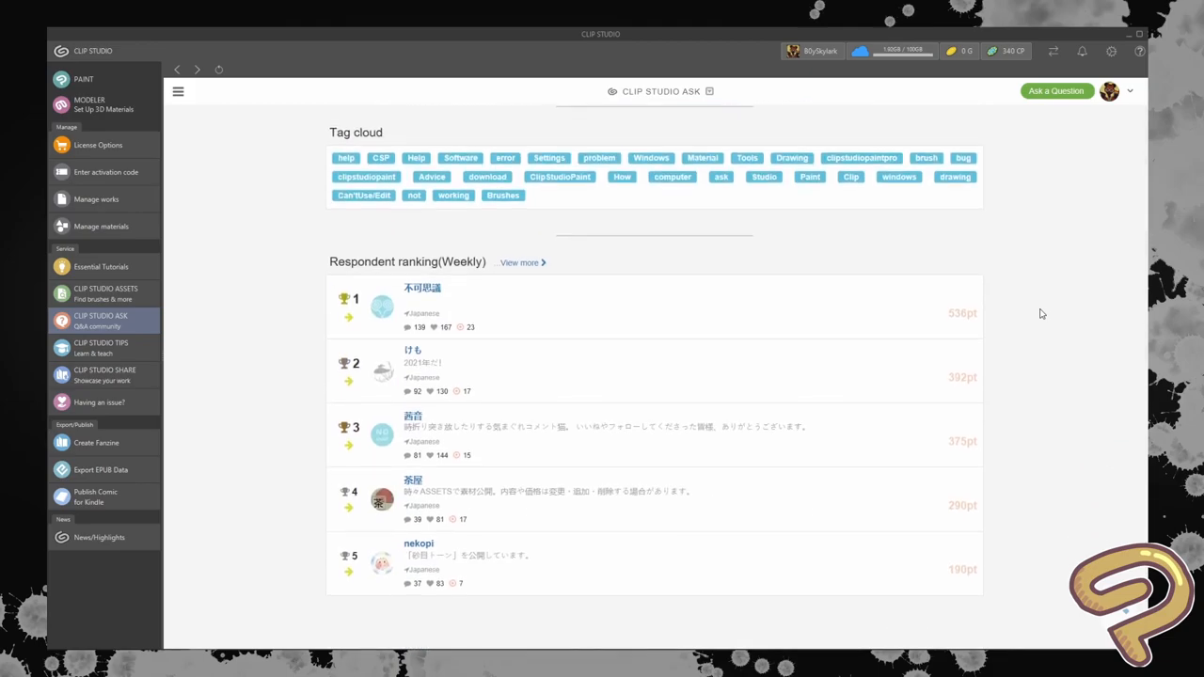
scroll(1042, 313, down, 3)
scroll(1042, 314, up, 10)
scroll(1041, 313, up, 3)
scroll(1041, 313, up, 8)
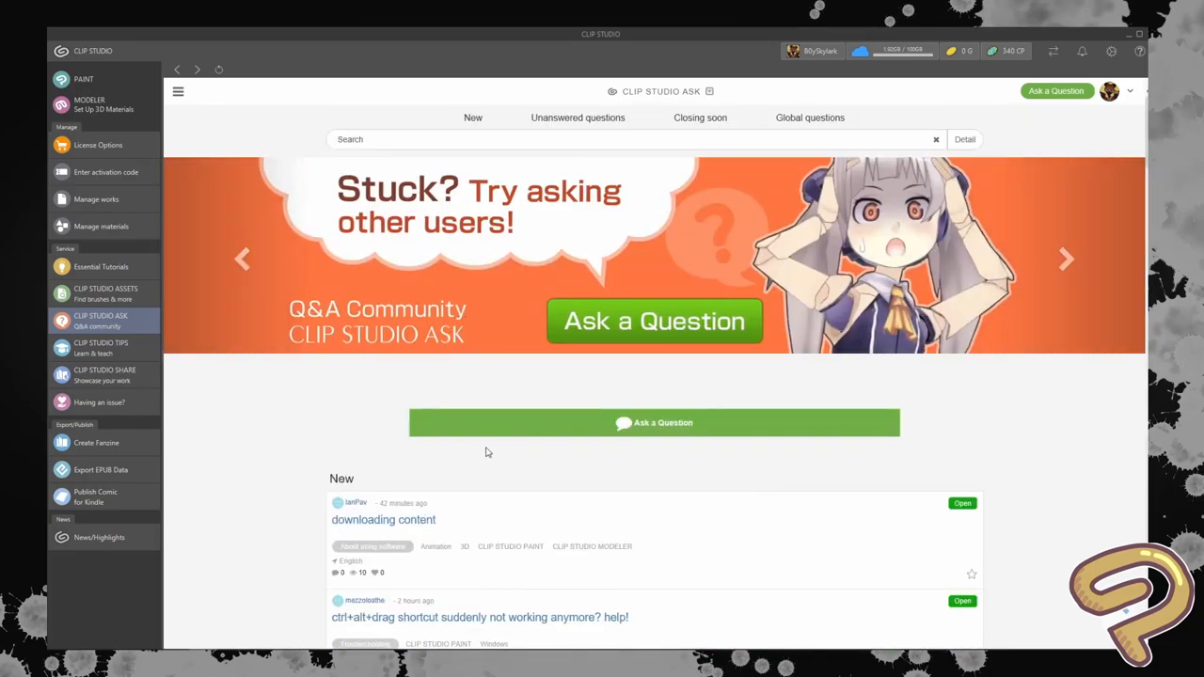
Step: Switch to the CLIP STUDIO TIPS tutorial articles page
click(113, 349)
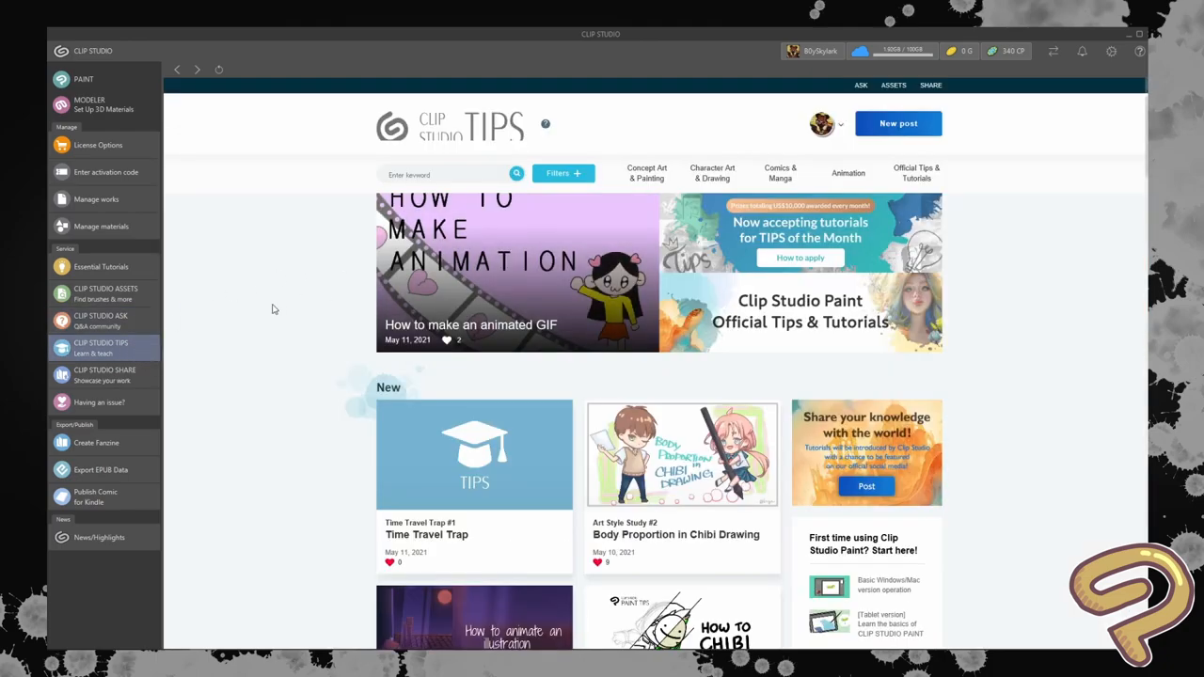
scroll(272, 309, down, 5)
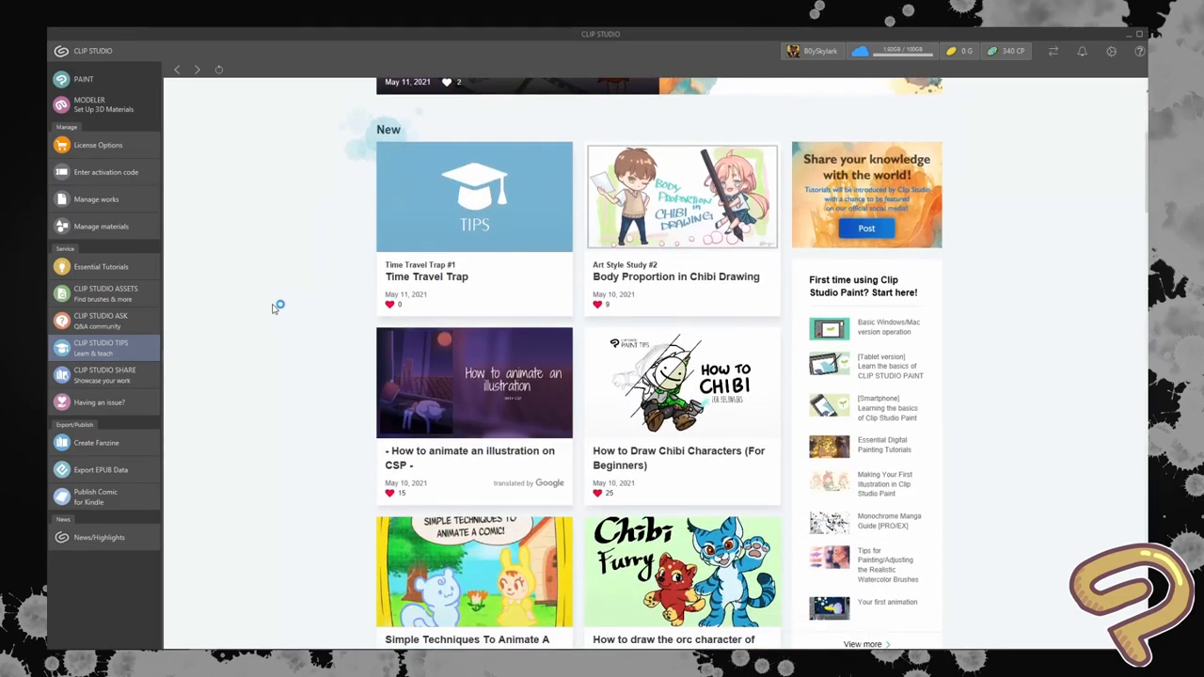
scroll(274, 308, down, 2)
scroll(272, 309, up, 4)
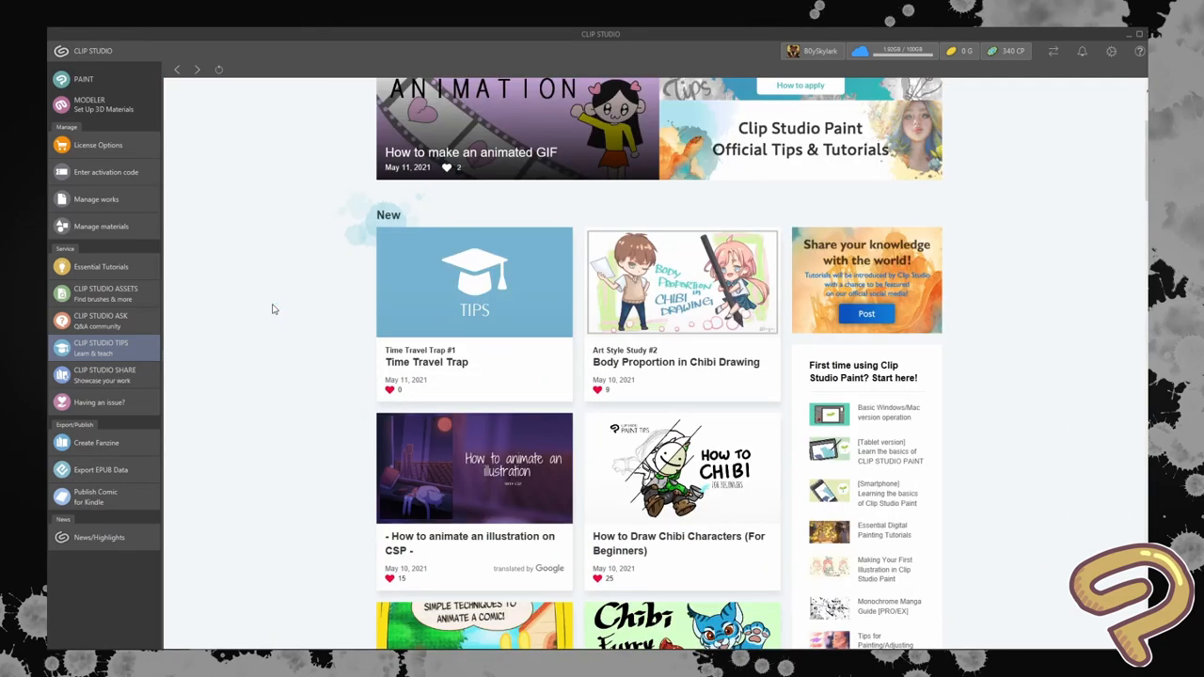
scroll(272, 308, down, 2)
scroll(272, 309, down, 2)
scroll(272, 309, down, 2)
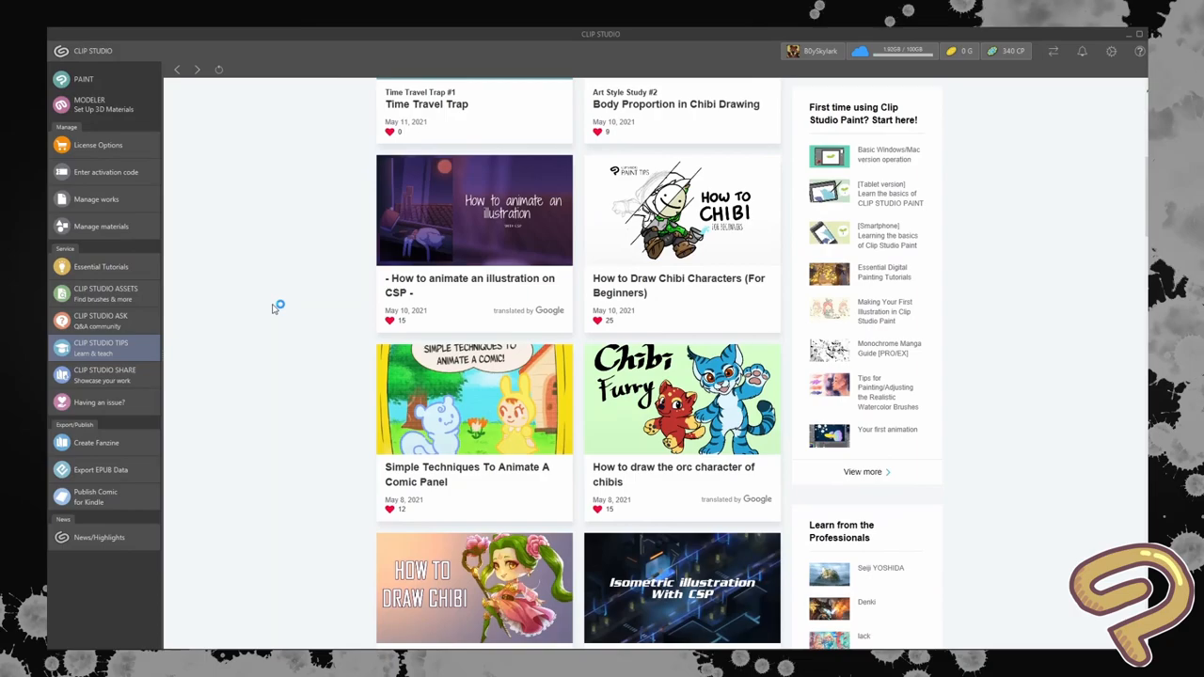
scroll(274, 308, down, 4)
scroll(274, 308, down, 1)
scroll(274, 308, up, 2)
scroll(274, 308, up, 2)
scroll(274, 308, down, 3)
scroll(274, 308, down, 1)
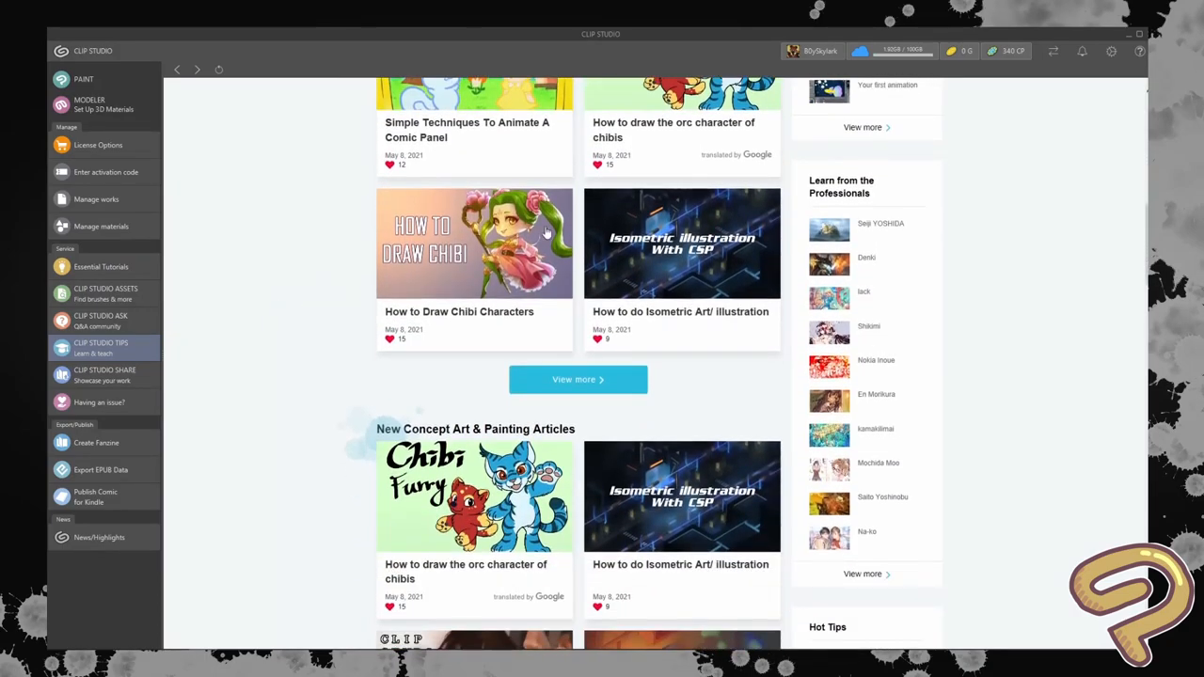
scroll(587, 224, down, 2)
scroll(587, 224, down, 1)
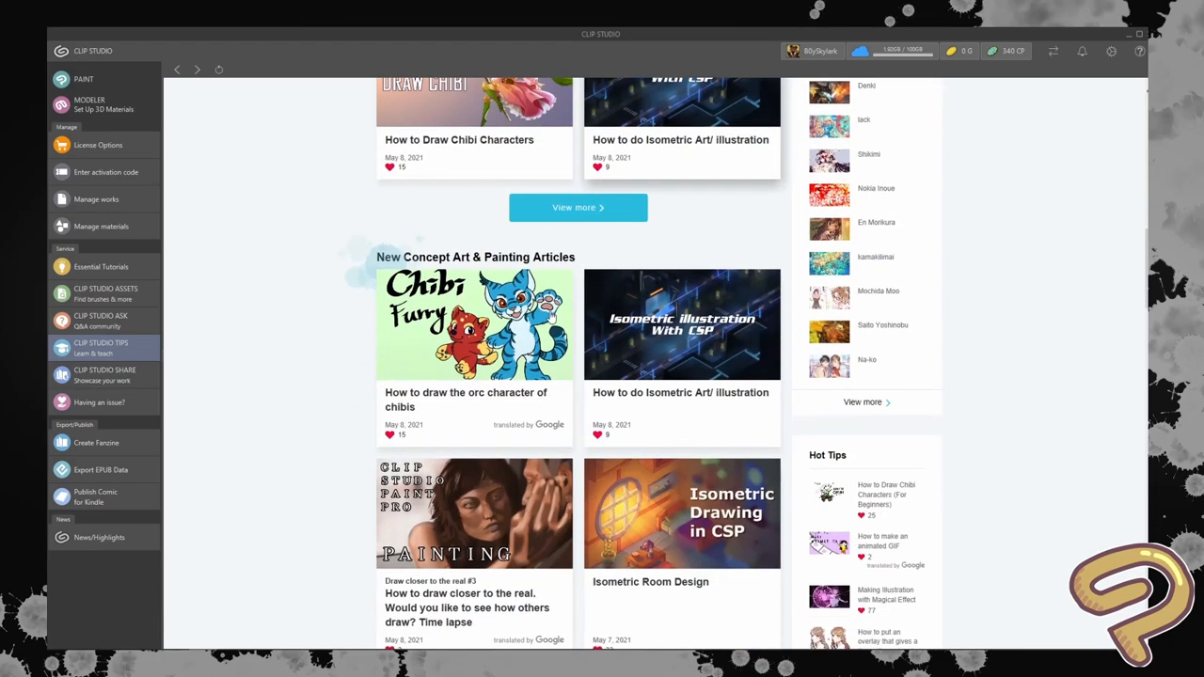
scroll(633, 402, down, 3)
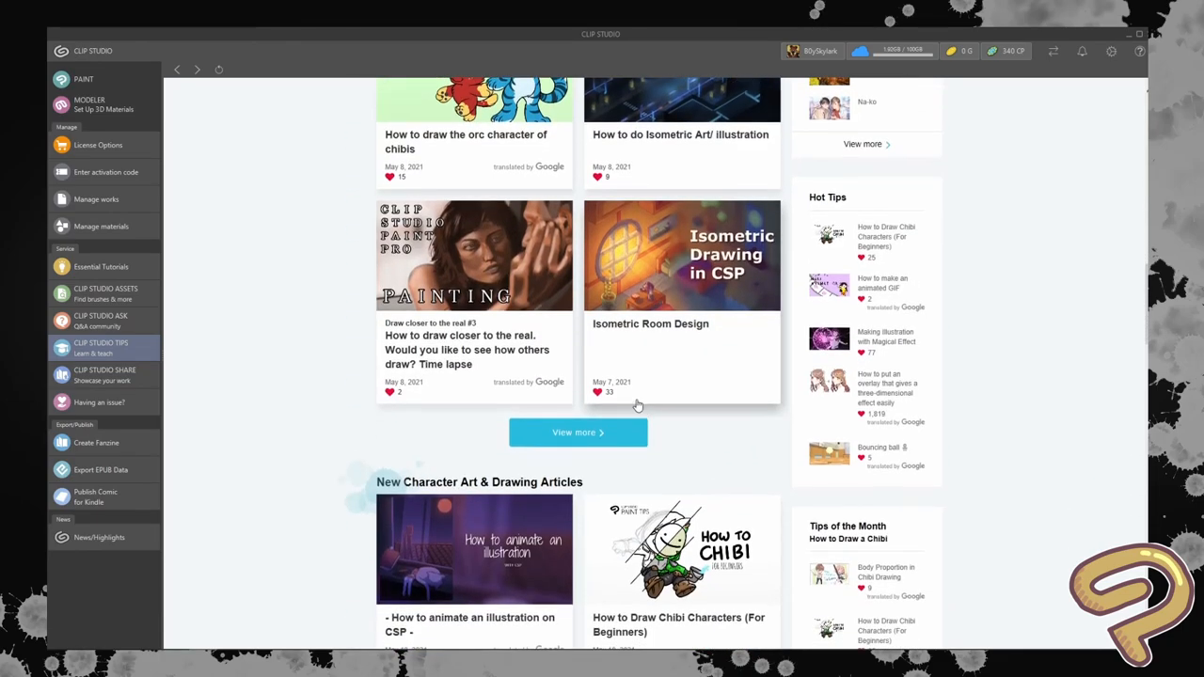
scroll(633, 402, down, 3)
scroll(633, 402, down, 1)
scroll(621, 377, down, 3)
scroll(618, 367, down, 3)
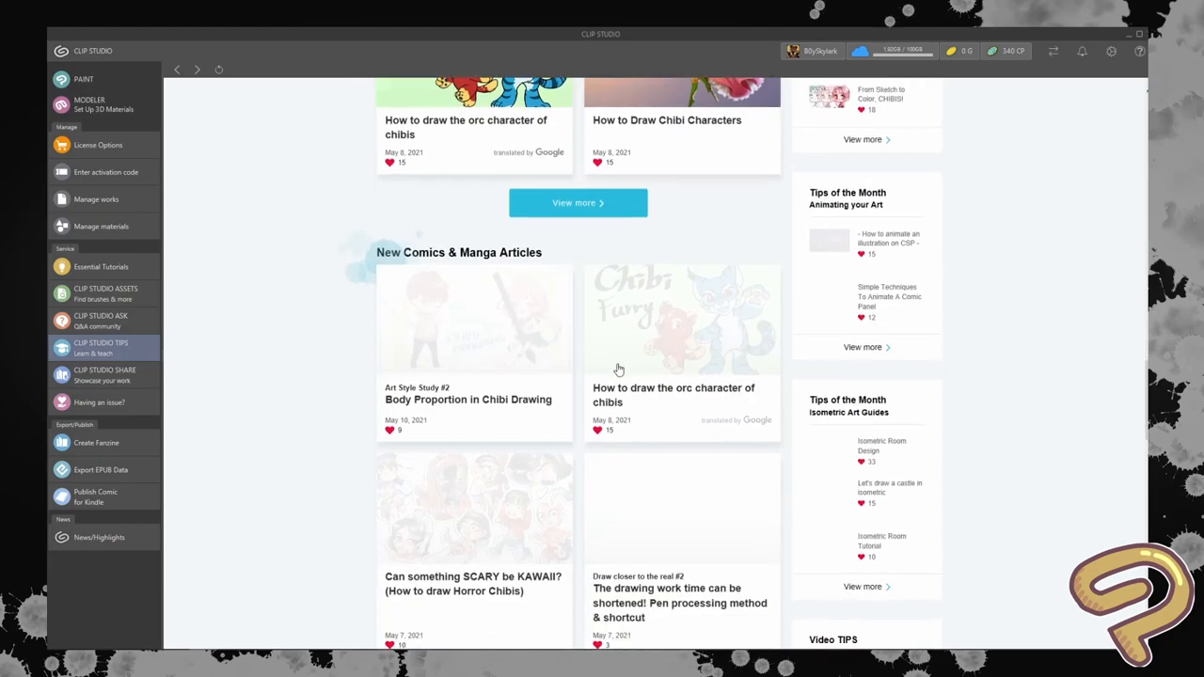
scroll(619, 367, down, 3)
scroll(618, 367, down, 3)
scroll(618, 367, down, 5)
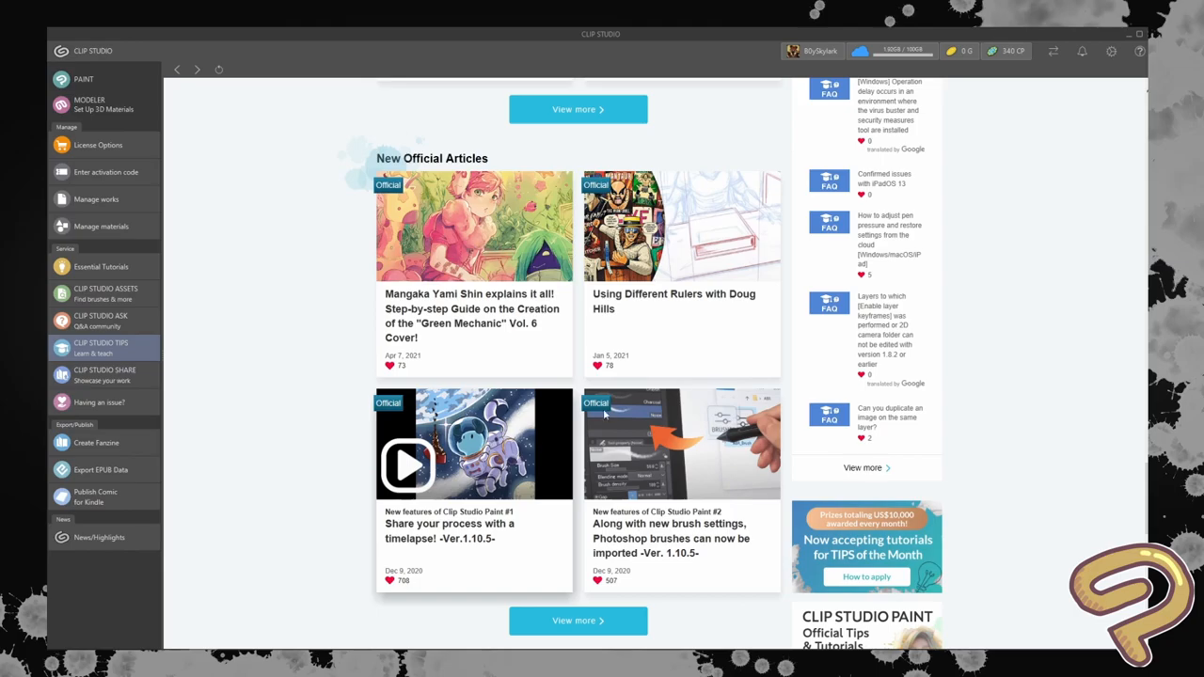
scroll(624, 405, up, 5)
scroll(659, 377, up, 5)
scroll(683, 349, up, 4)
scroll(683, 348, up, 5)
scroll(683, 348, up, 5)
scroll(684, 349, down, 1)
scroll(683, 348, down, 3)
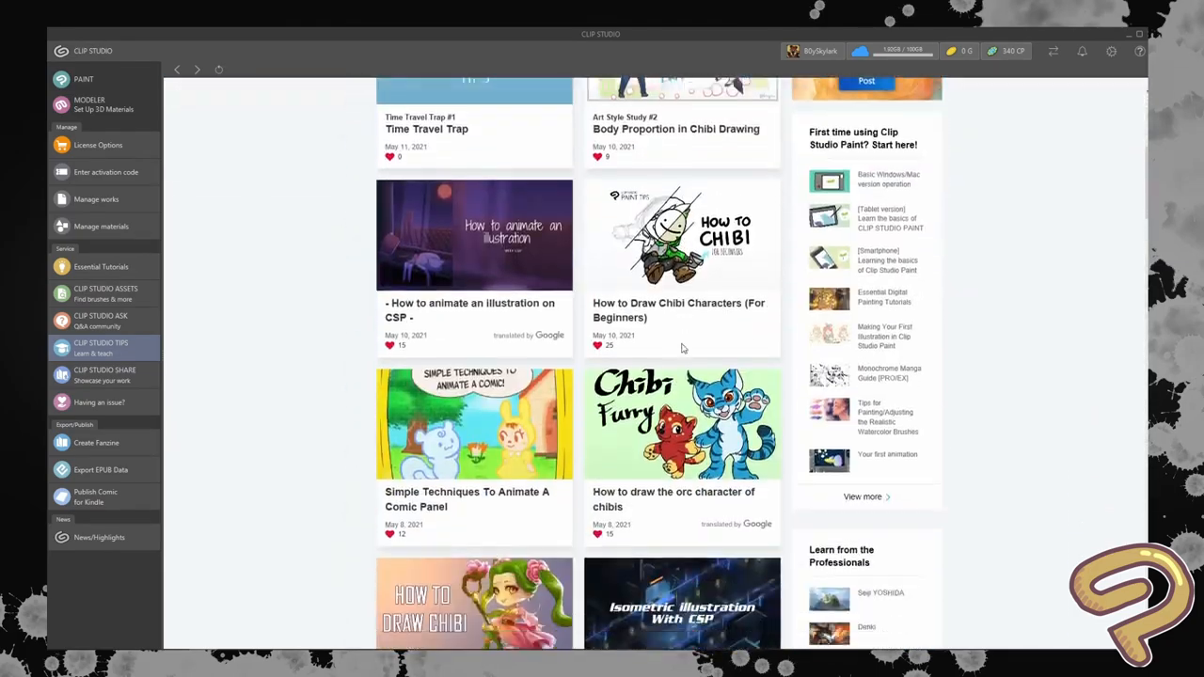
scroll(683, 348, down, 3)
scroll(683, 348, down, 4)
scroll(683, 348, down, 4)
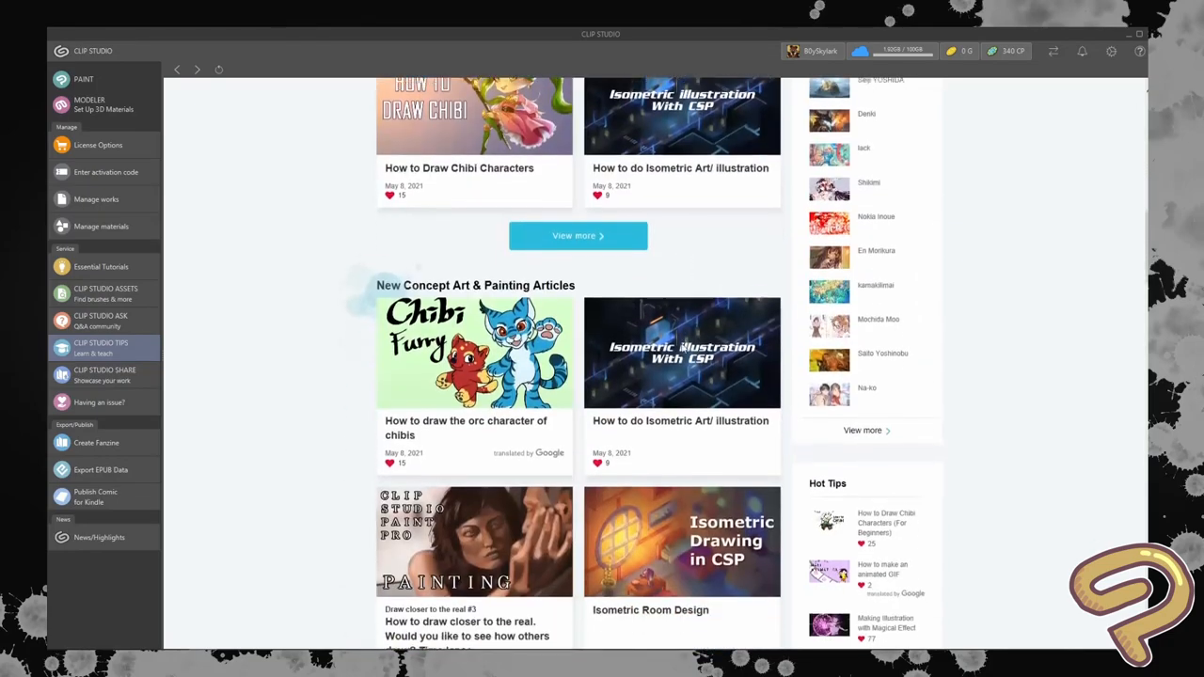
scroll(683, 348, down, 4)
scroll(684, 349, down, 3)
scroll(683, 348, down, 3)
scroll(683, 348, down, 3)
scroll(683, 348, down, 3)
scroll(683, 349, down, 2)
scroll(683, 348, down, 3)
scroll(683, 348, down, 3)
scroll(683, 348, down, 2)
scroll(683, 348, down, 2)
scroll(683, 348, down, 3)
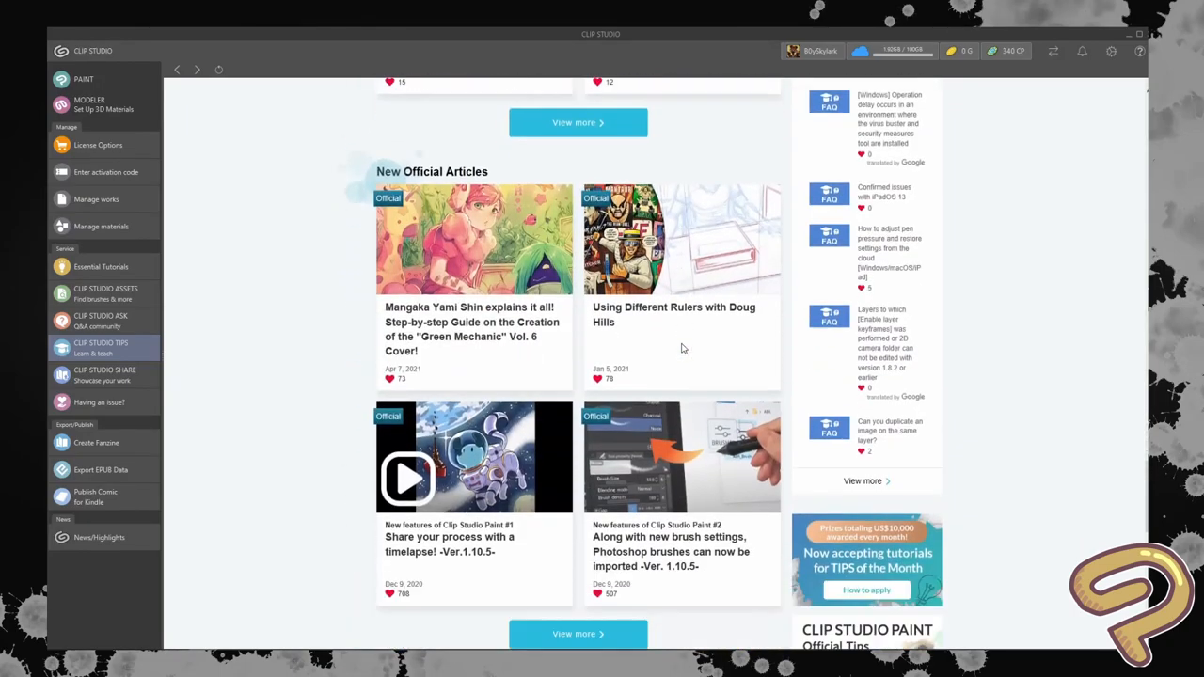
scroll(683, 348, down, 10)
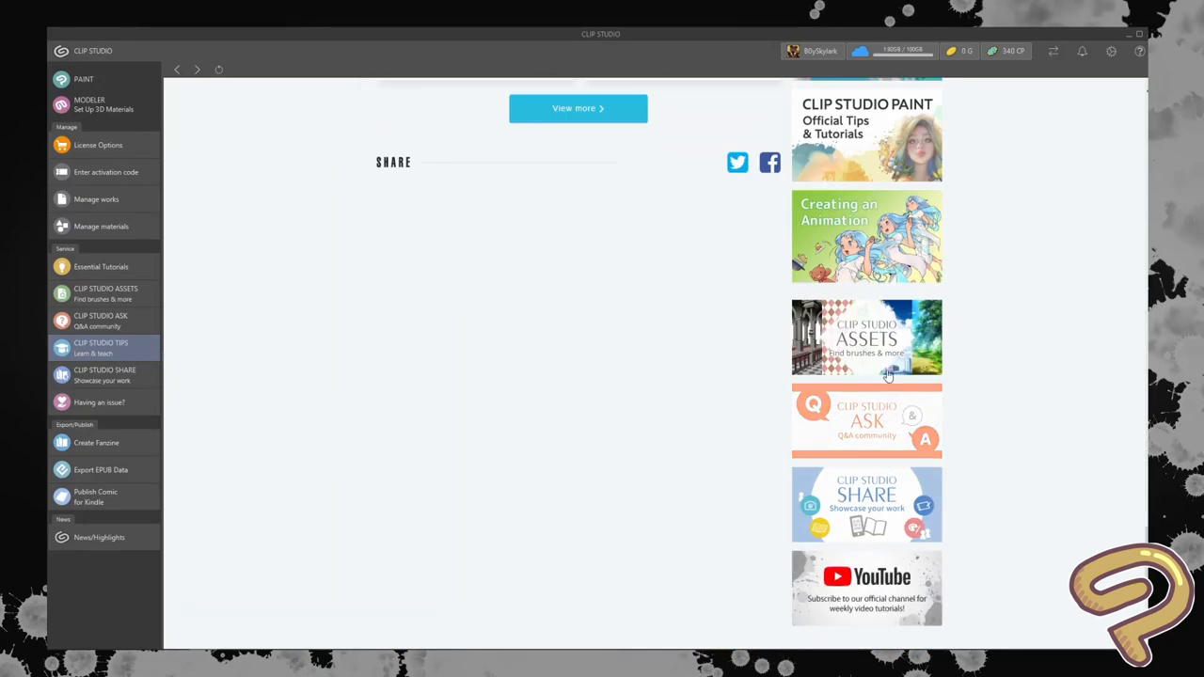
scroll(1049, 409, up, 10)
scroll(1053, 572, up, 5)
scroll(1053, 572, up, 10)
scroll(1053, 572, up, 10)
scroll(1053, 572, up, 10)
scroll(1053, 572, up, 5)
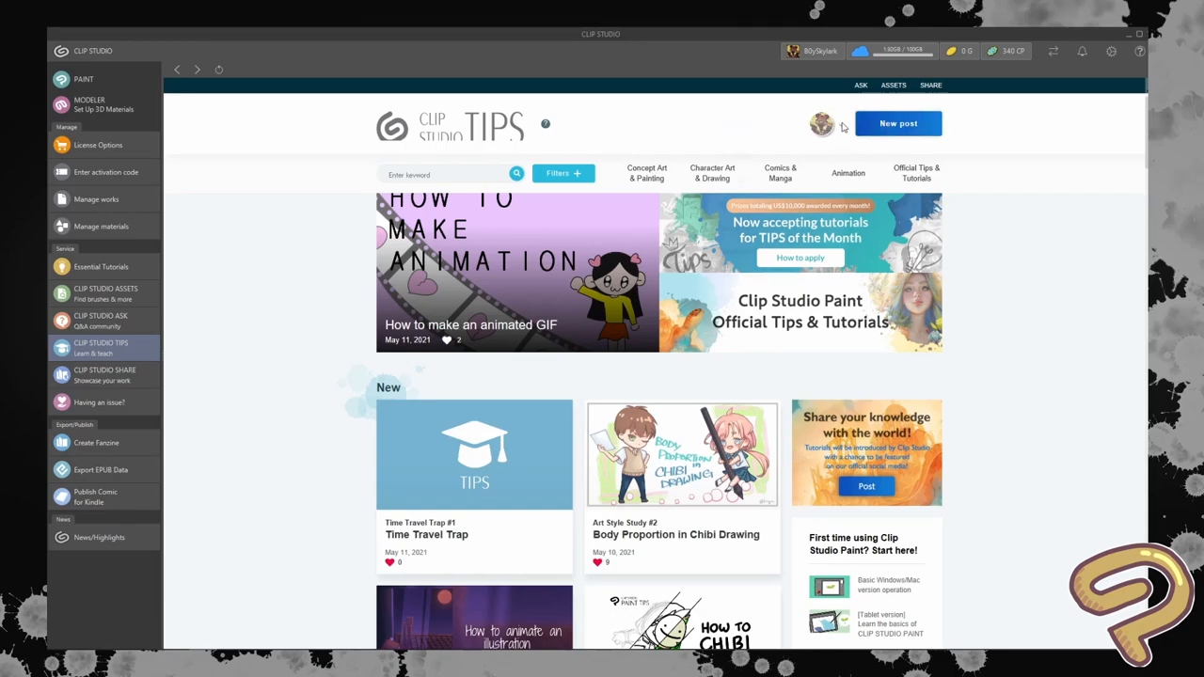
Step: Check the TIPS account menu, then switch to the CLIP STUDIO SHARE publishing service
click(826, 124)
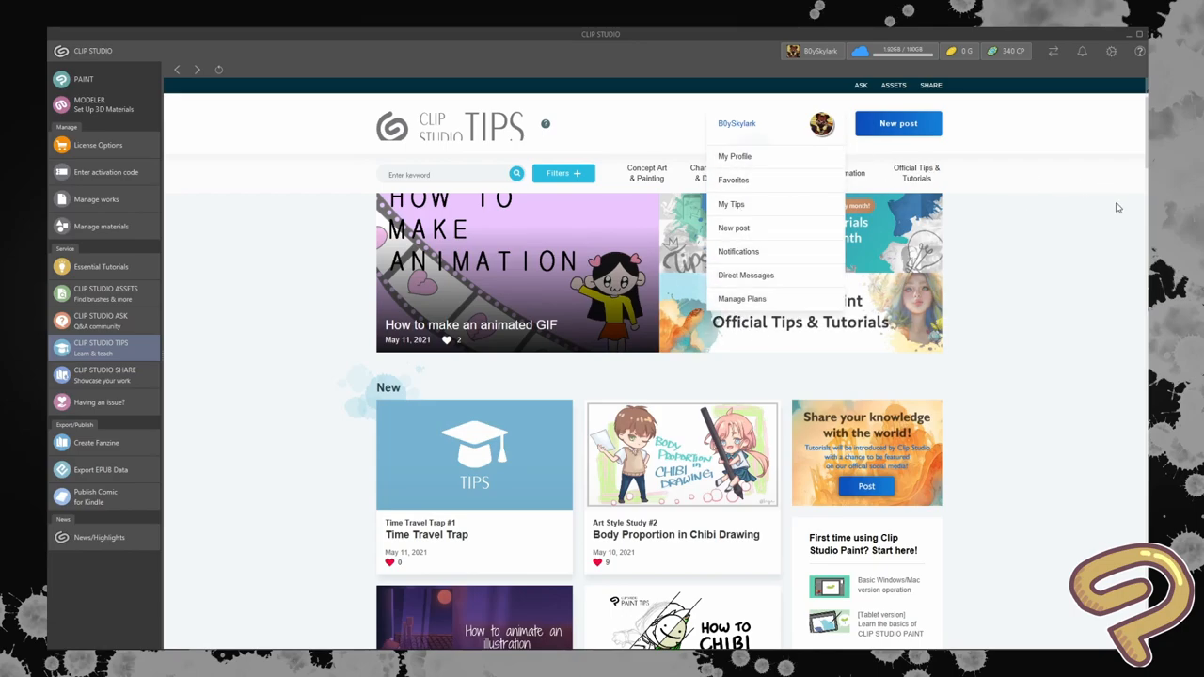
click(104, 375)
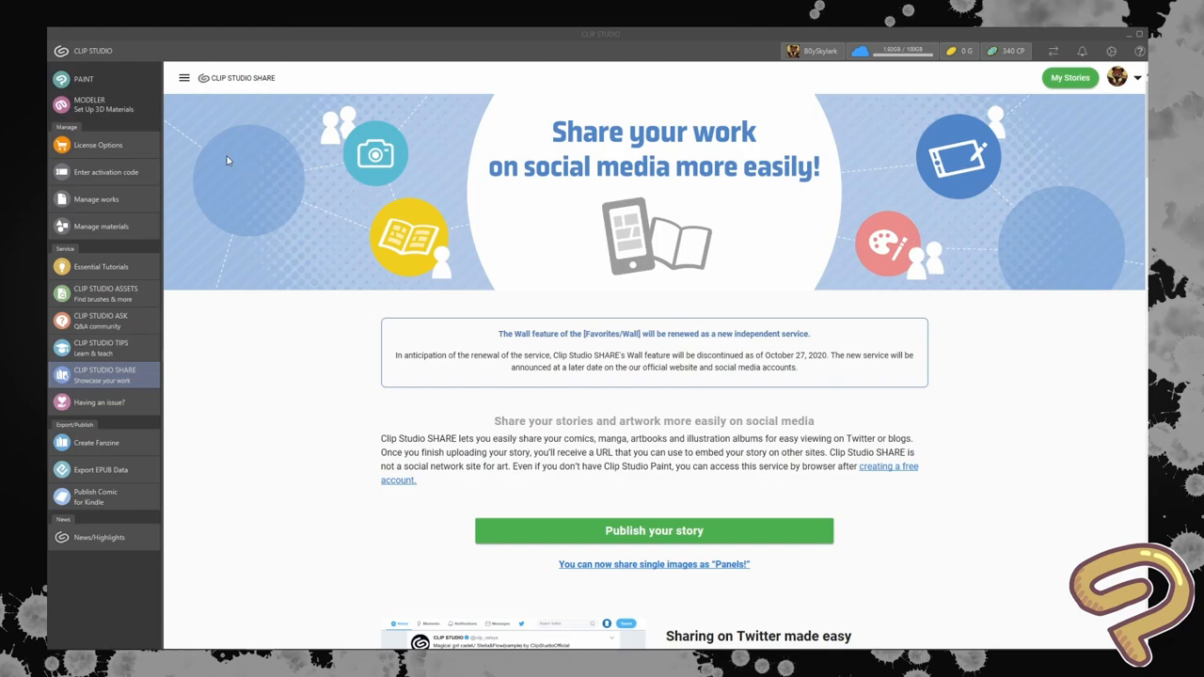
Step: Go back to the launcher home screen from the CLIP STUDIO logo in the sidebar
click(92, 51)
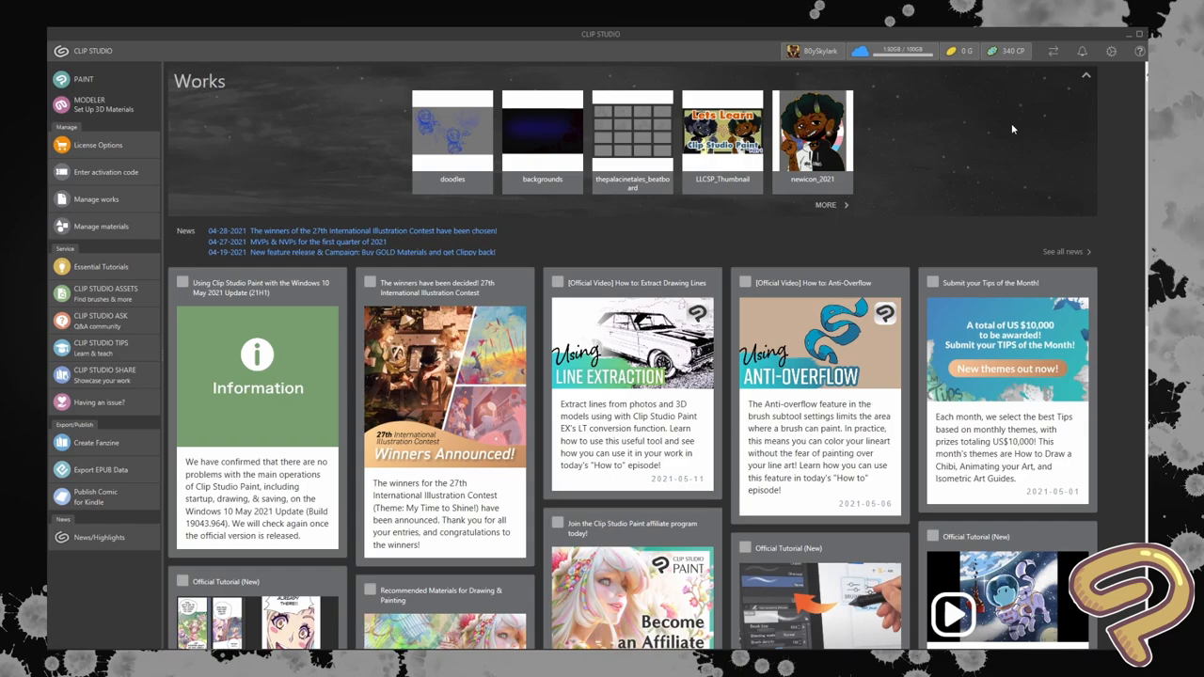
click(1054, 57)
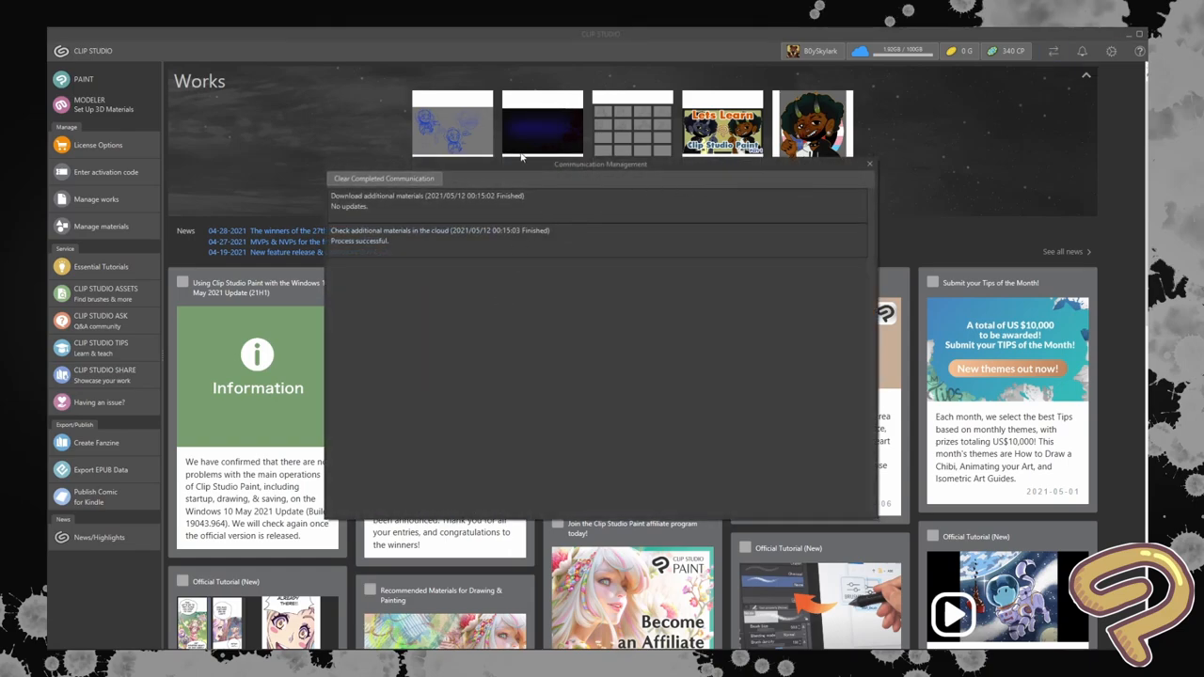
drag(569, 164, 744, 95)
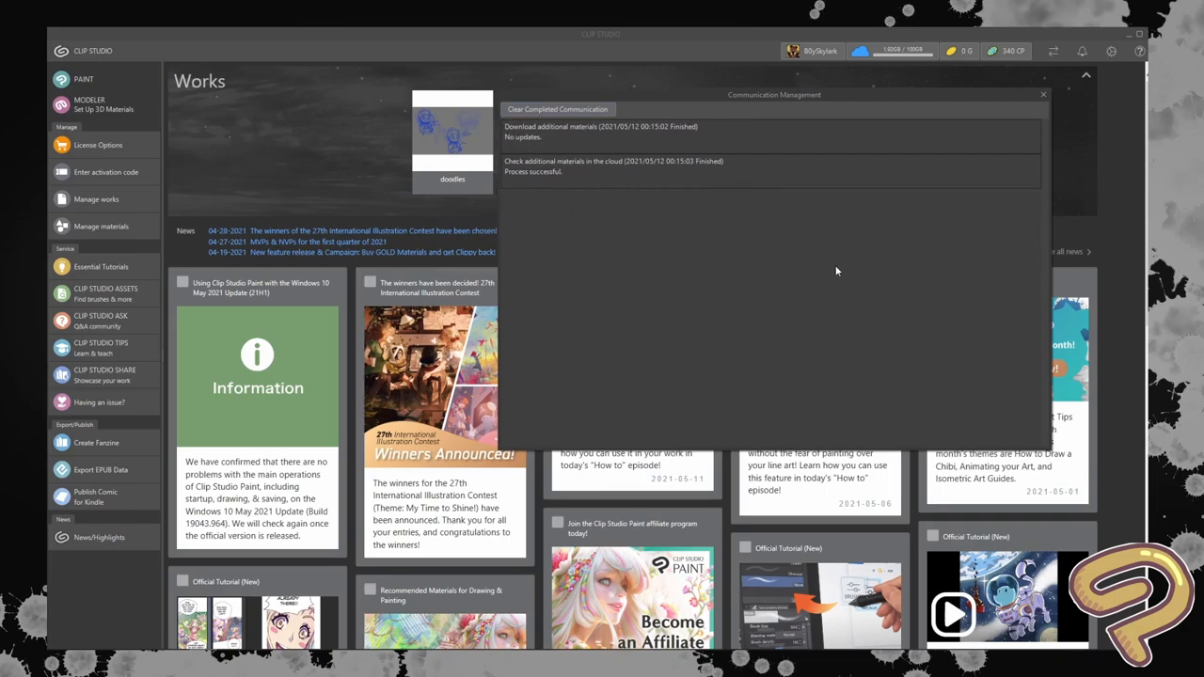
click(1045, 98)
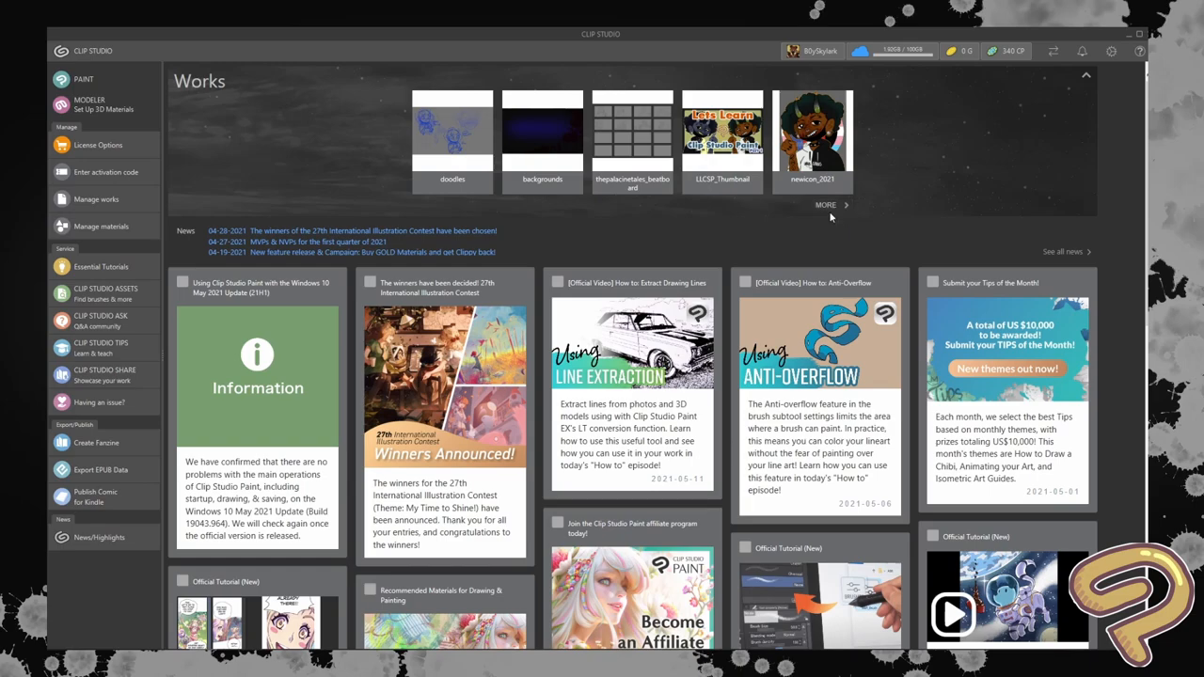
Step: Browse the bell notifications and gear menu, then choose Change Background Image of Start Screen
click(1084, 54)
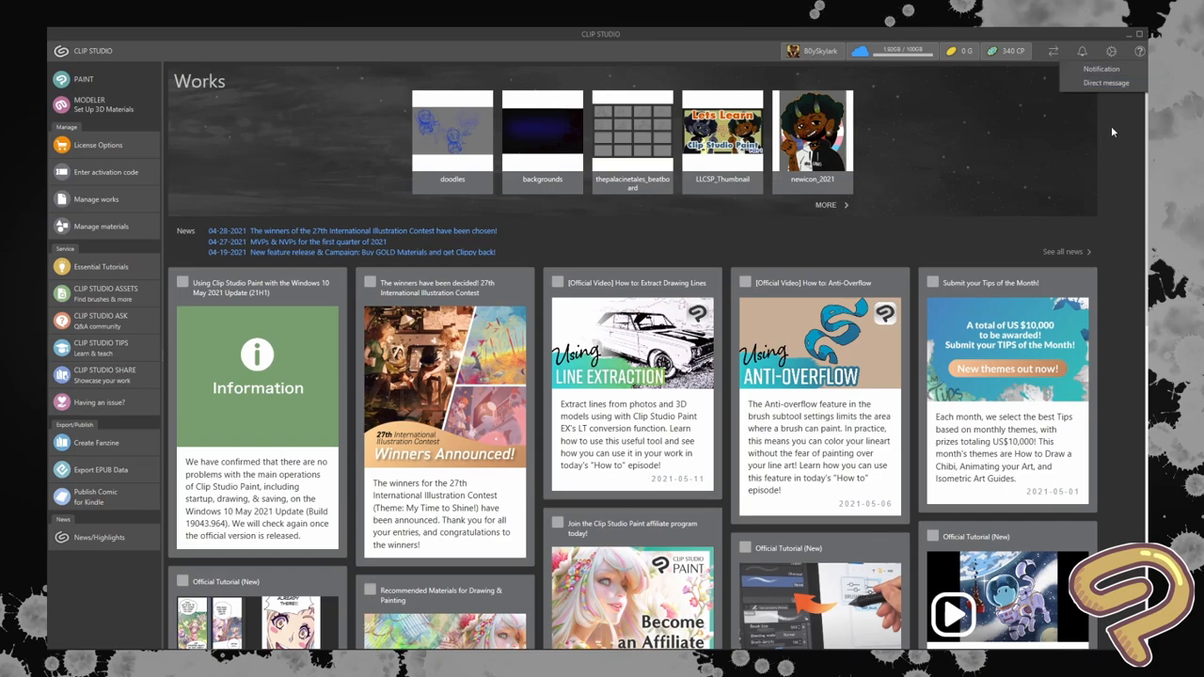
click(1112, 52)
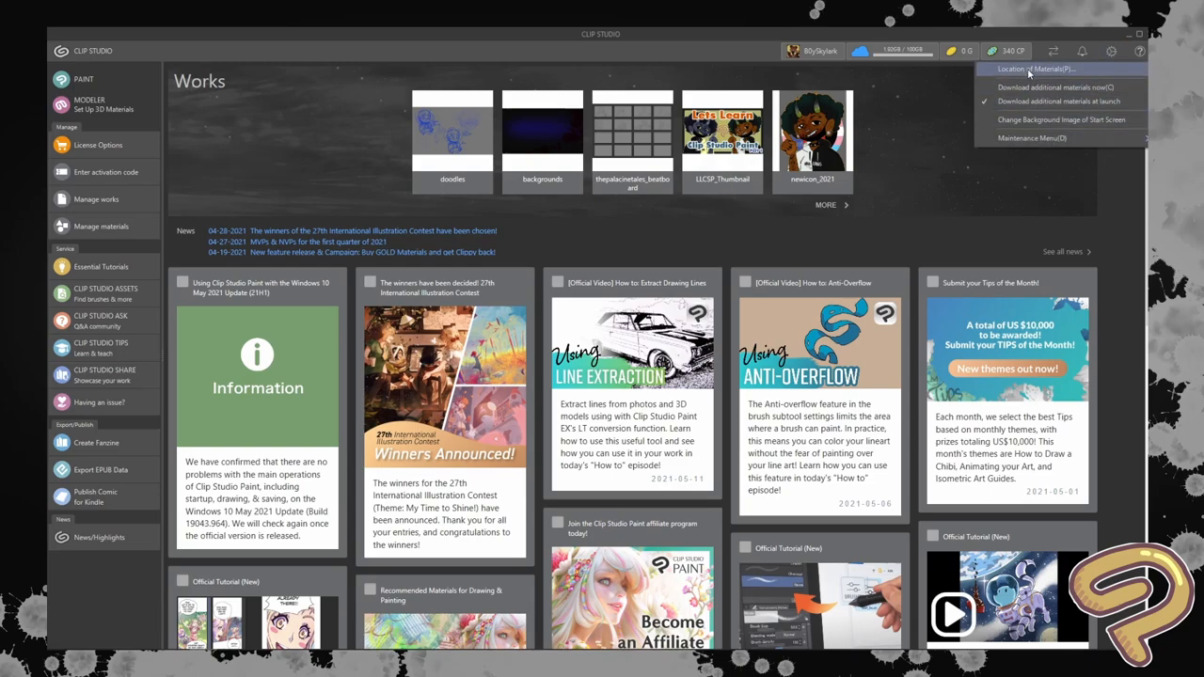
mouse_move(1032, 138)
click(1042, 203)
click(1111, 52)
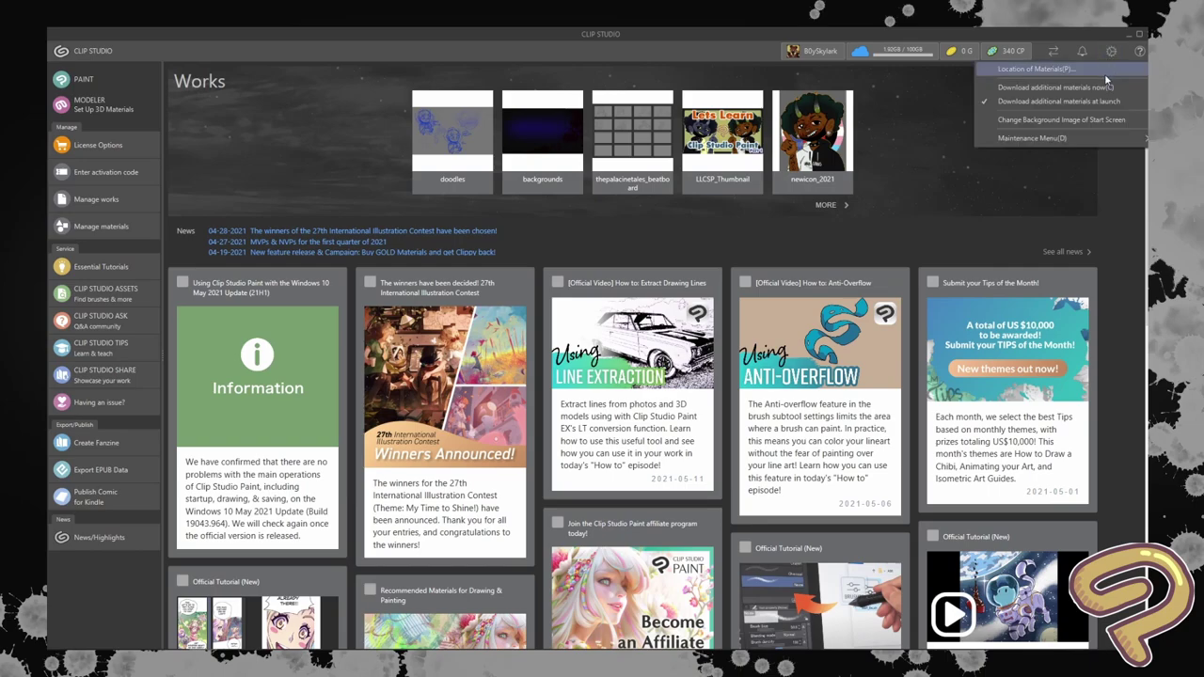
click(1046, 122)
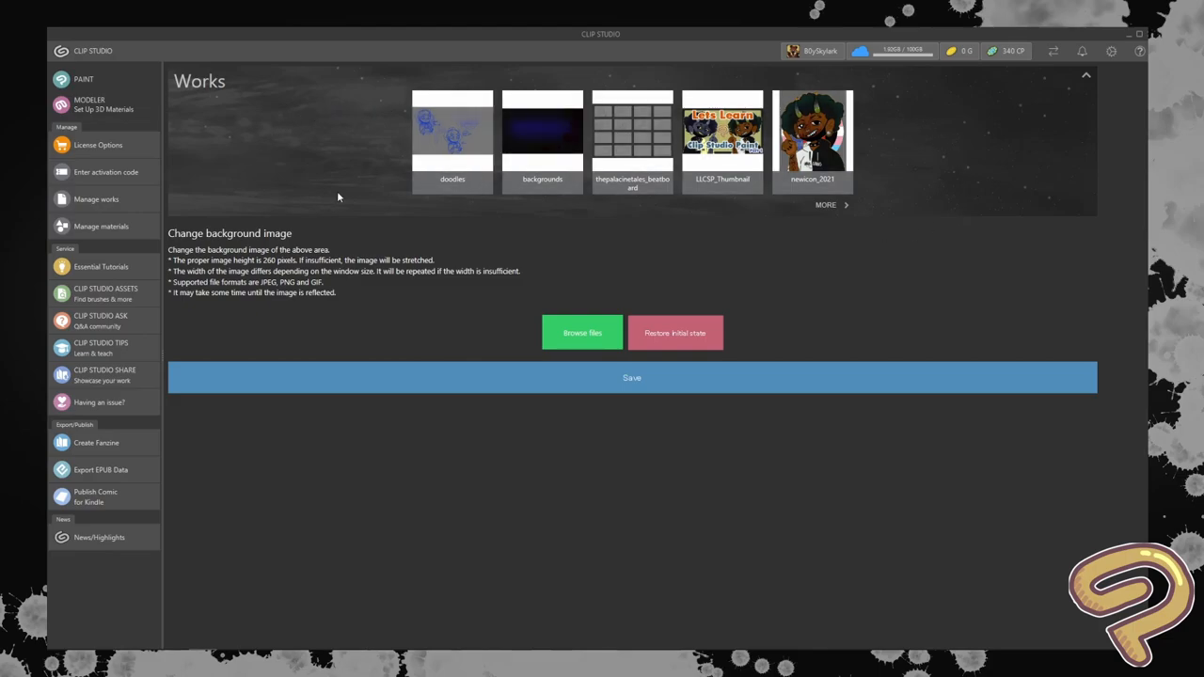
Step: Browse the gear Maintenance Menu and the ? help menu, then head back home
click(1112, 51)
mouse_move(1033, 139)
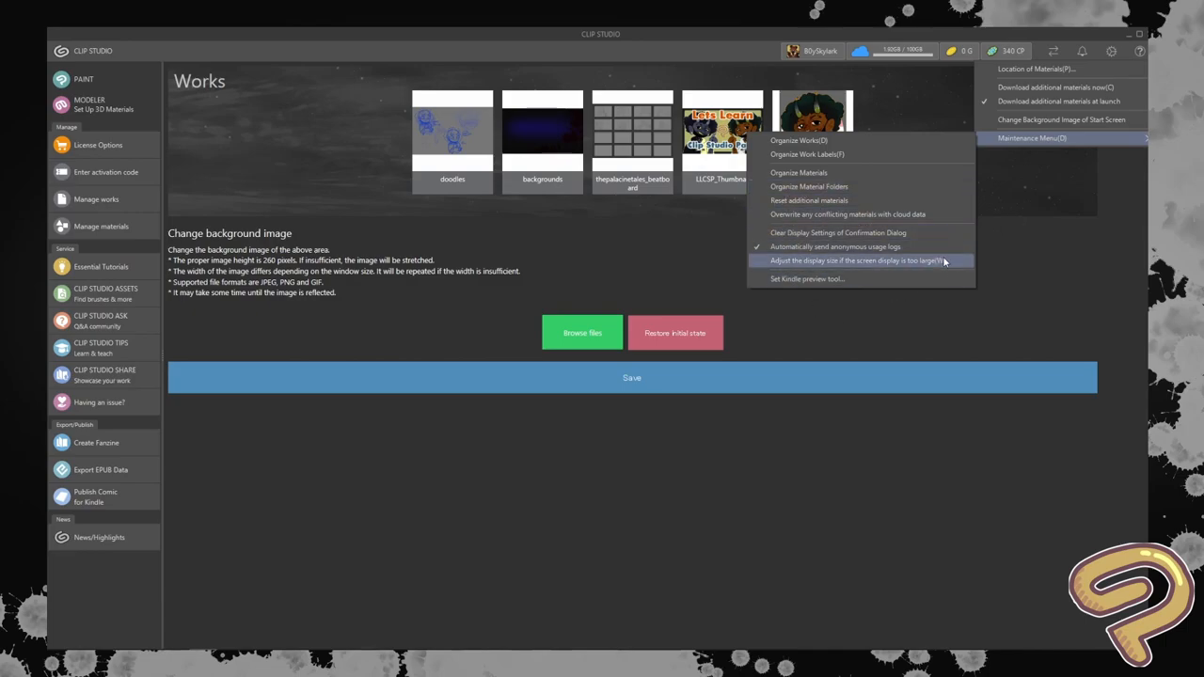
click(1137, 53)
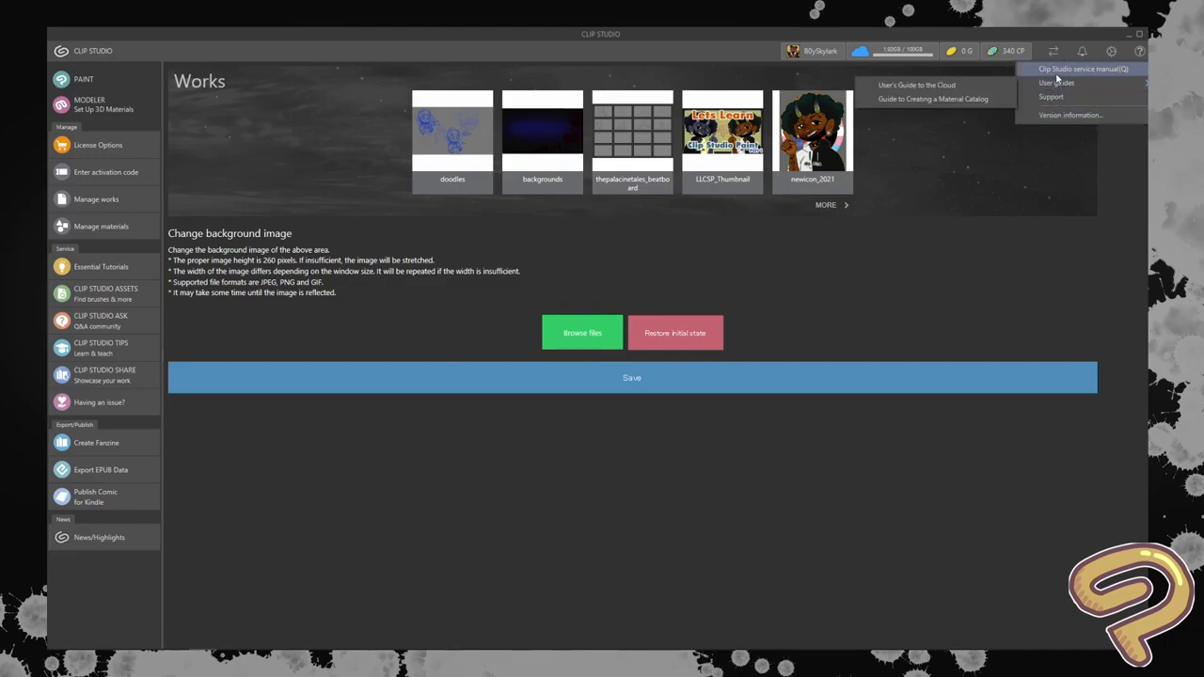
click(1124, 182)
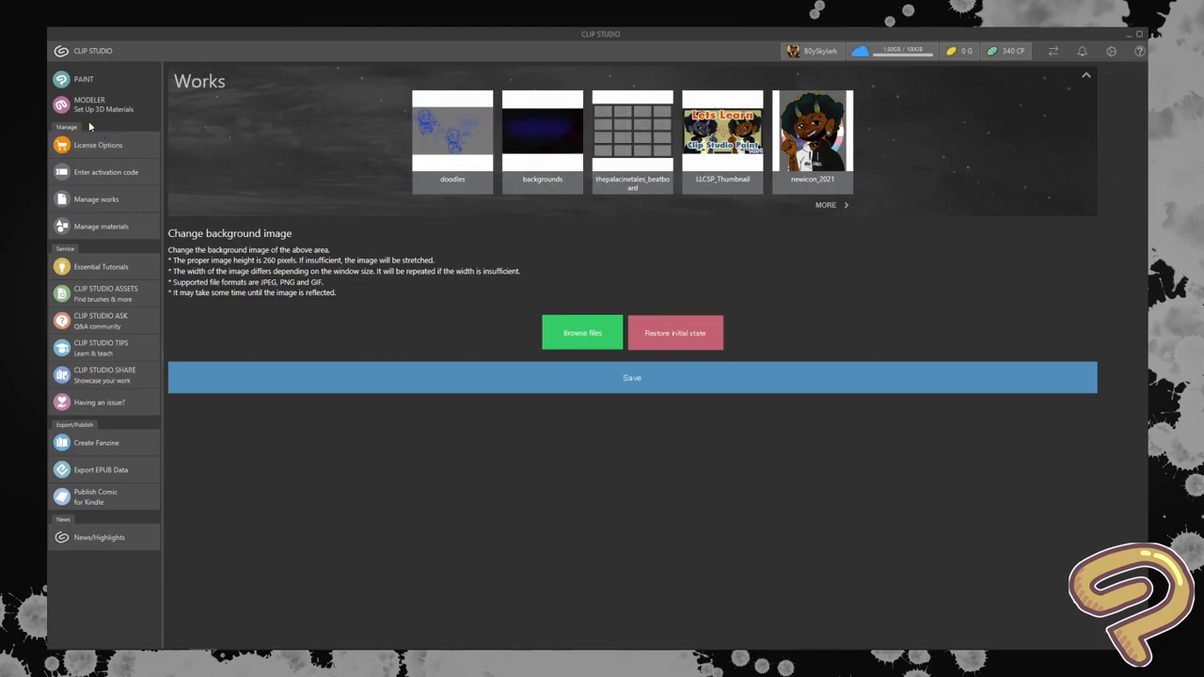
click(93, 51)
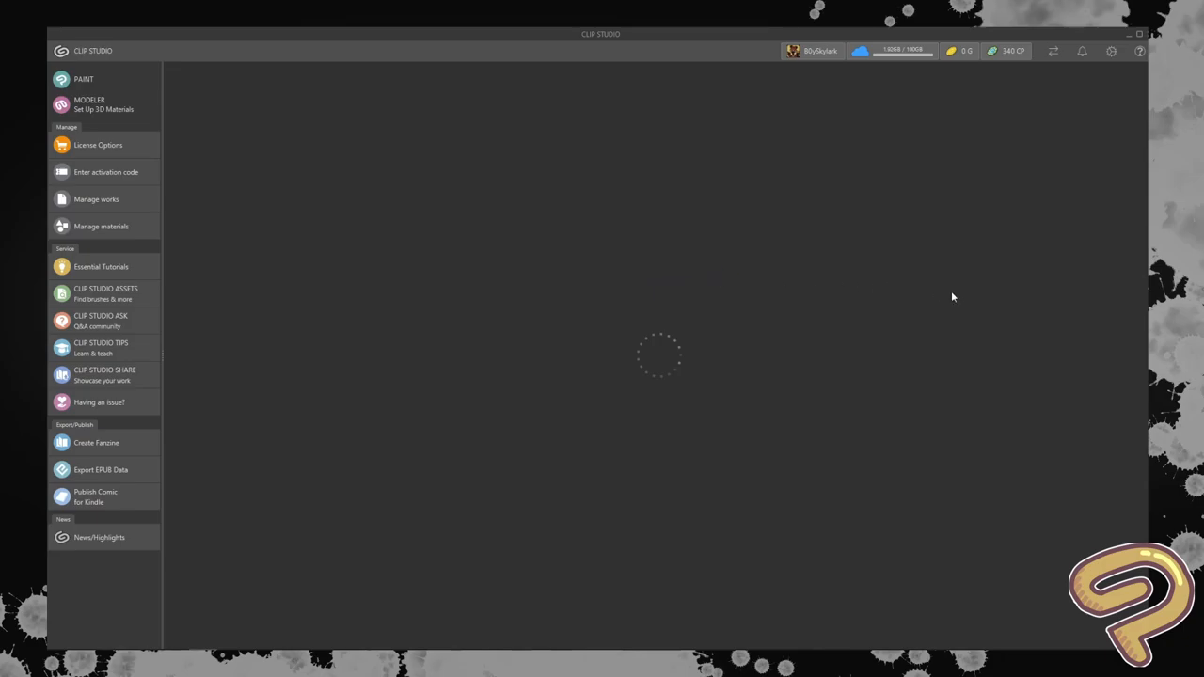